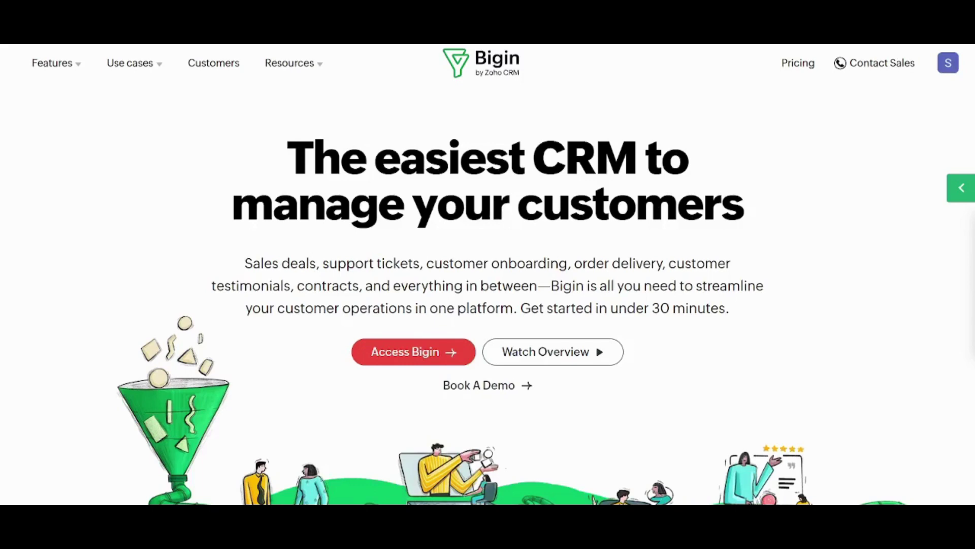
- Access Bigin from the landing page to load the Sales Pipeline with its $5,671.00 deal
click(416, 350)
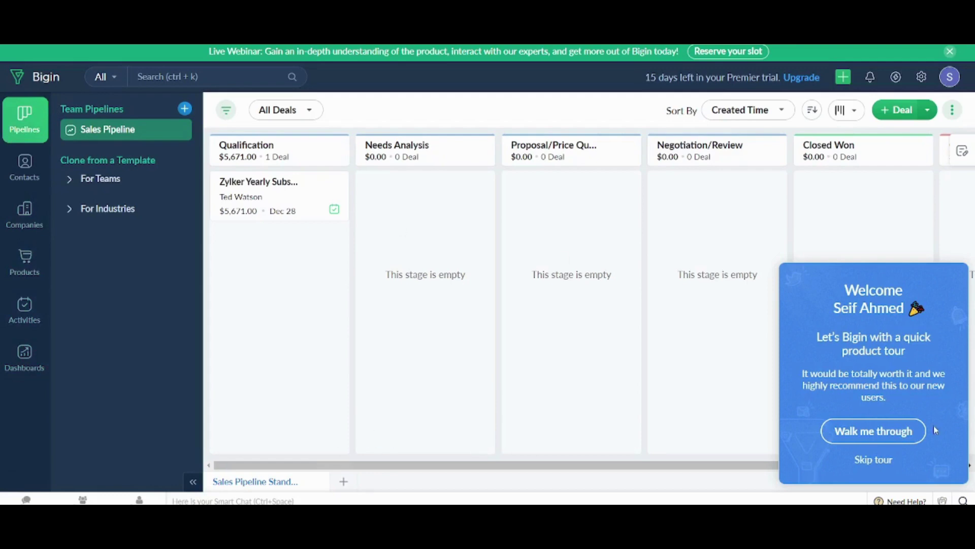
- Skip the welcome tour, open Contacts, check Import from another CRM, then return to Contacts
click(867, 468)
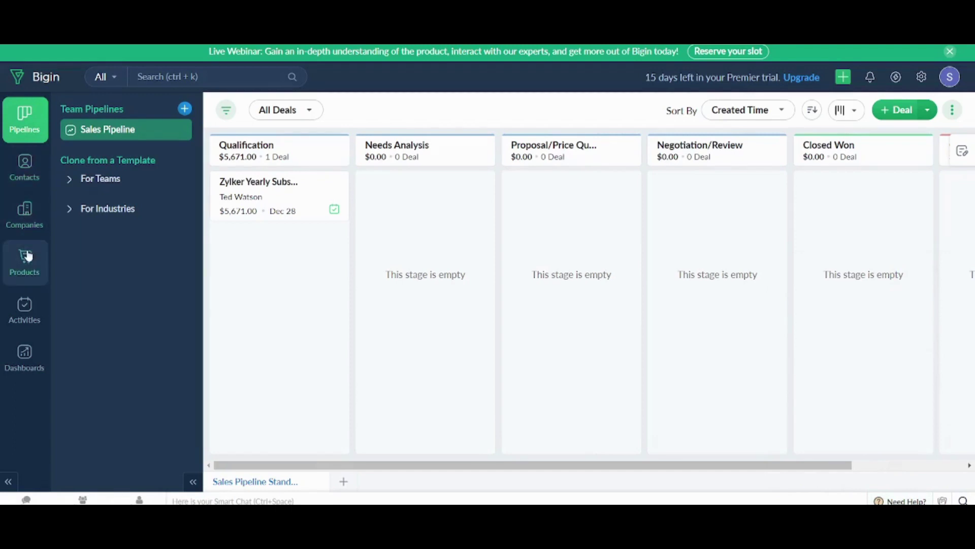
click(25, 174)
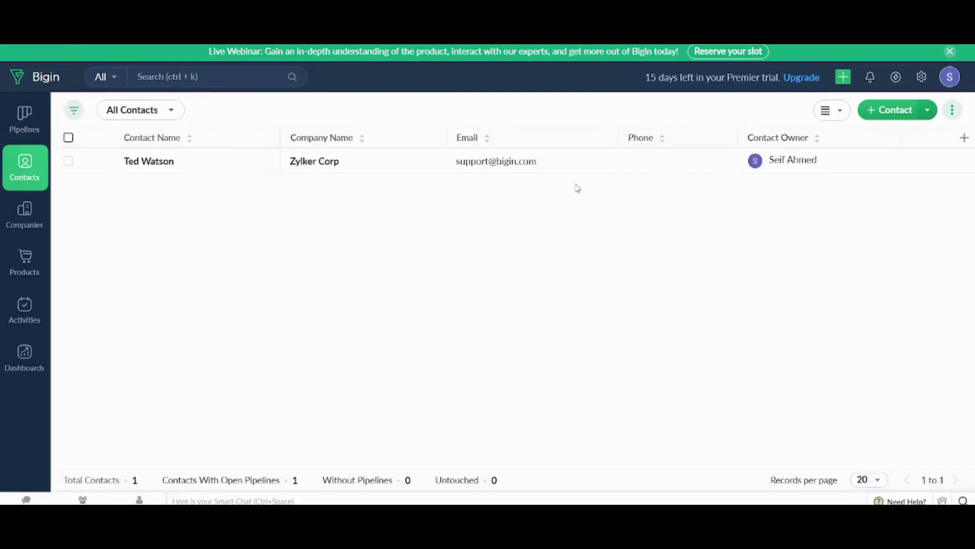
click(928, 111)
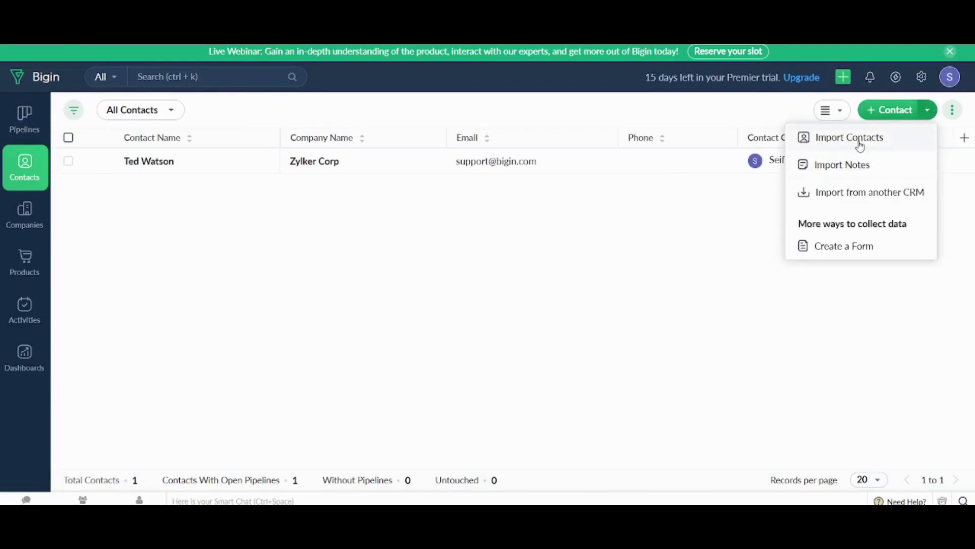
click(858, 193)
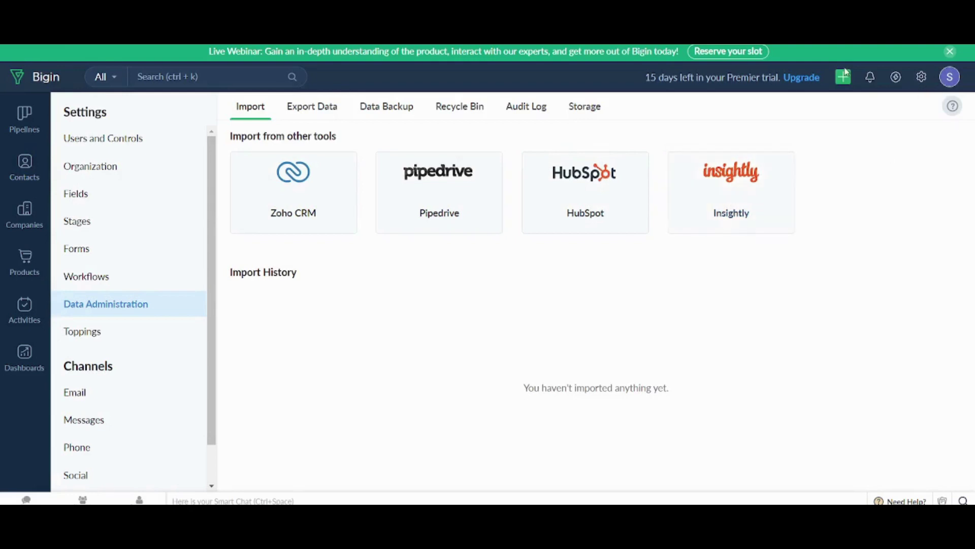
key(alt+Left)
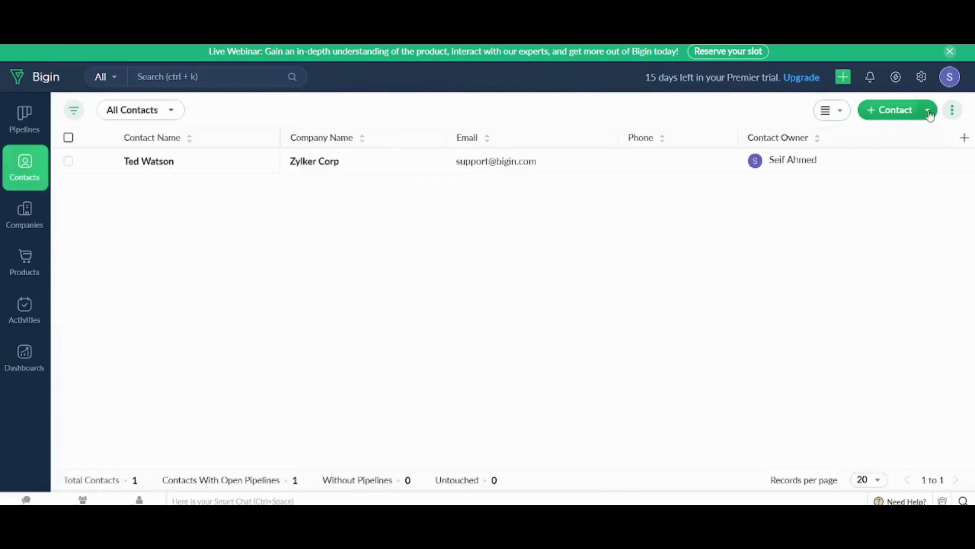
- From the Contact dropdown choose Create a Form and start a New Form
click(927, 110)
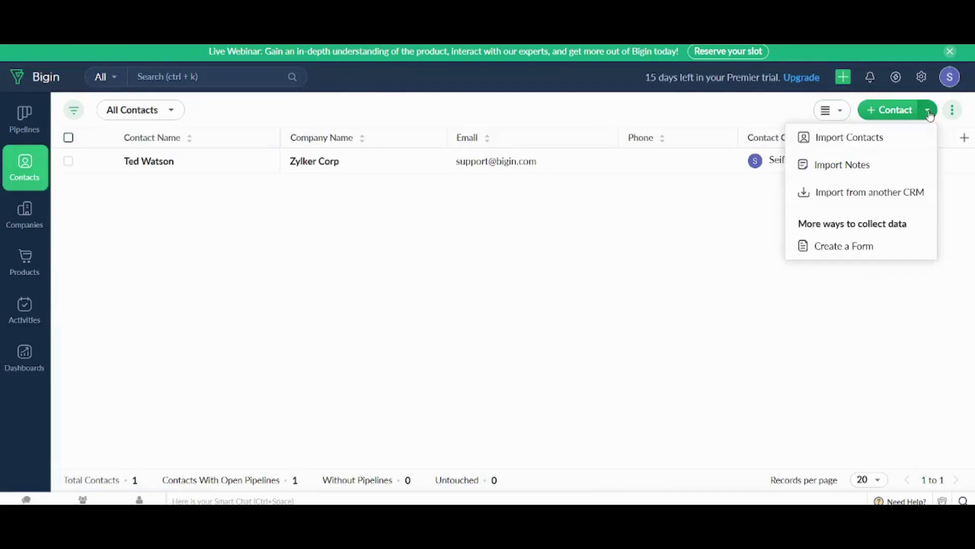
click(844, 250)
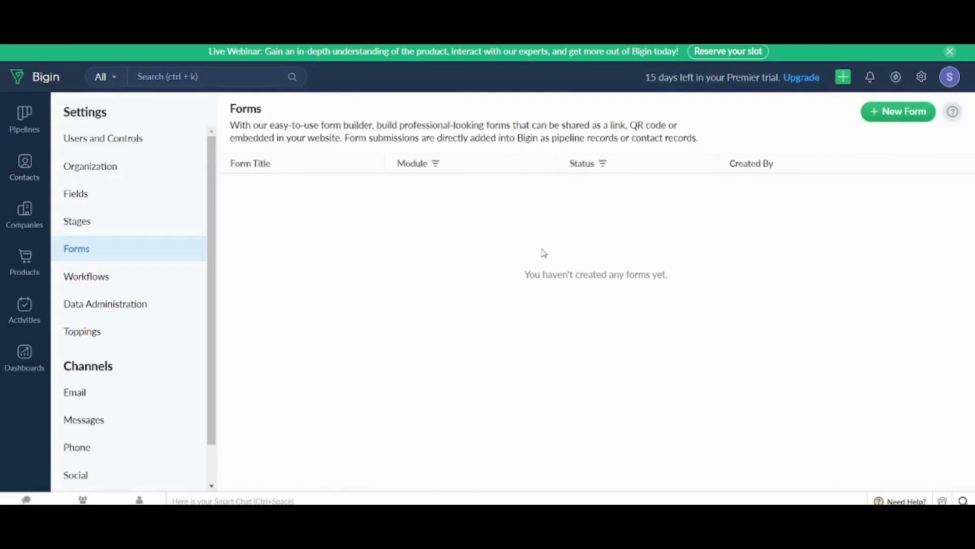
click(903, 112)
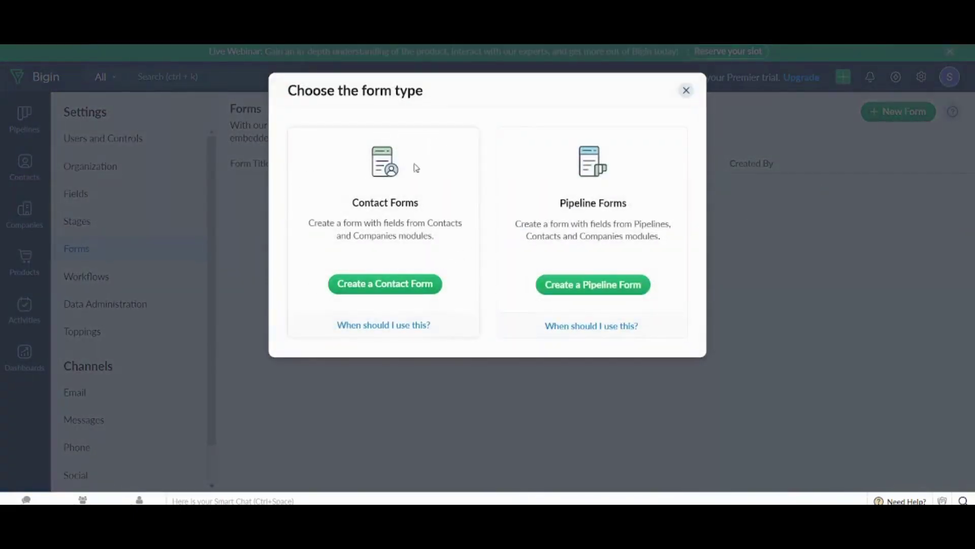
- Build a contact form, adding First Name and Phone fields around the default Last Name
click(395, 282)
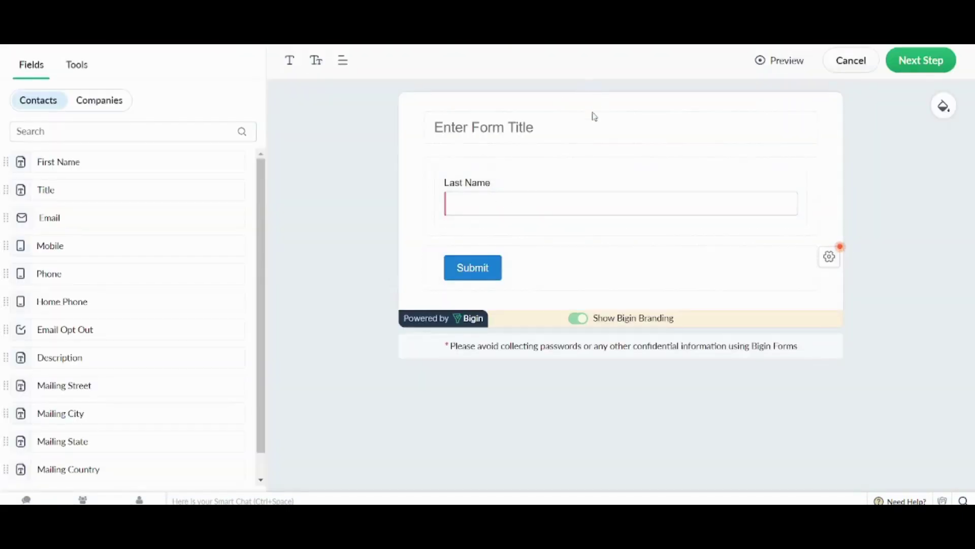
click(535, 128)
scroll(254, 203, down, 1)
scroll(260, 198, up, 1)
drag(150, 175, 599, 192)
drag(91, 246, 555, 305)
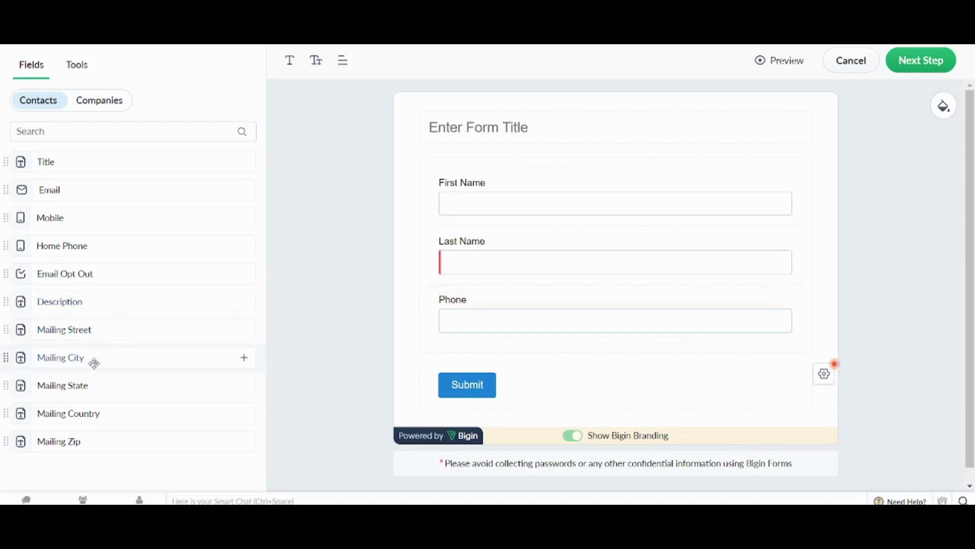
- Title the form 'New Contacts Form'
click(451, 124)
text(New Contacts Forms)
key(BackSpace)
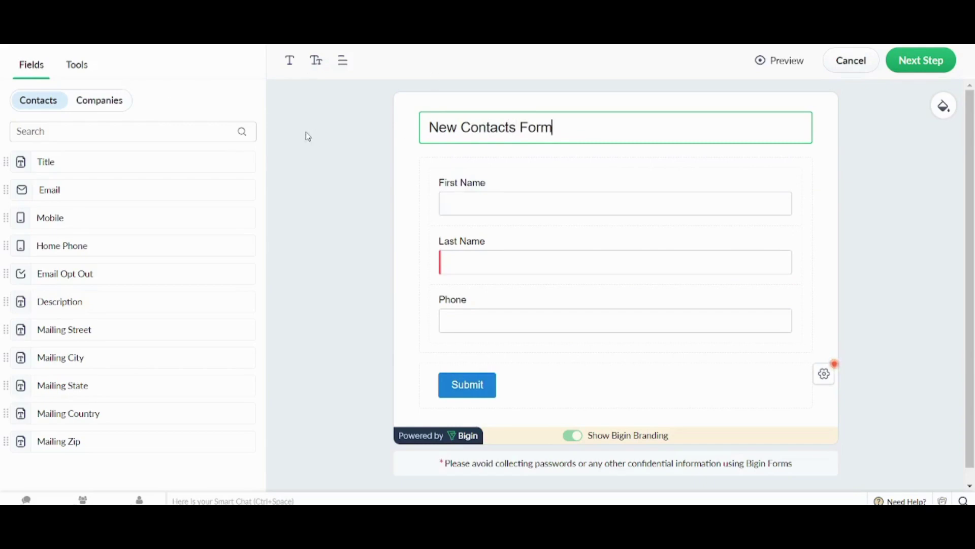
click(308, 136)
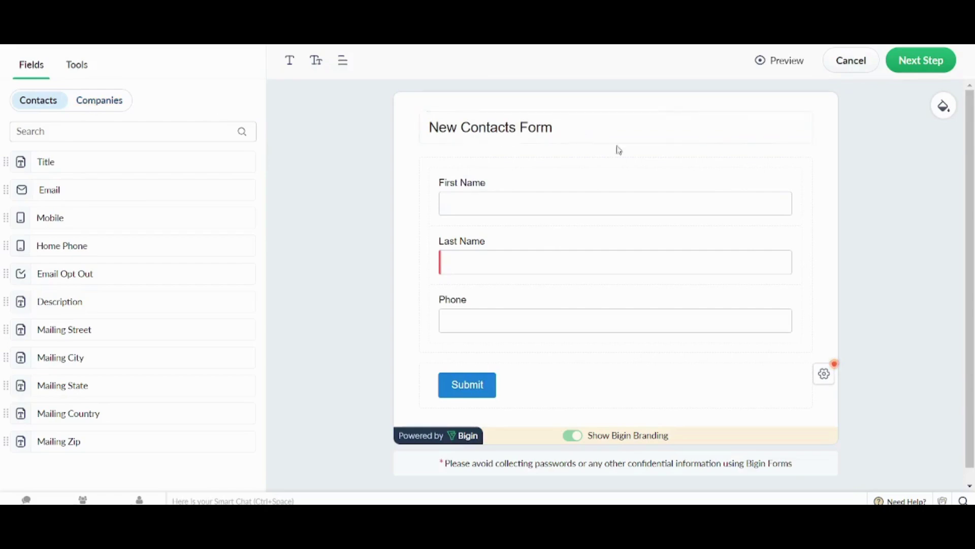
- Move to the submission rules and enable Notify Owner under Assign Owner
click(910, 69)
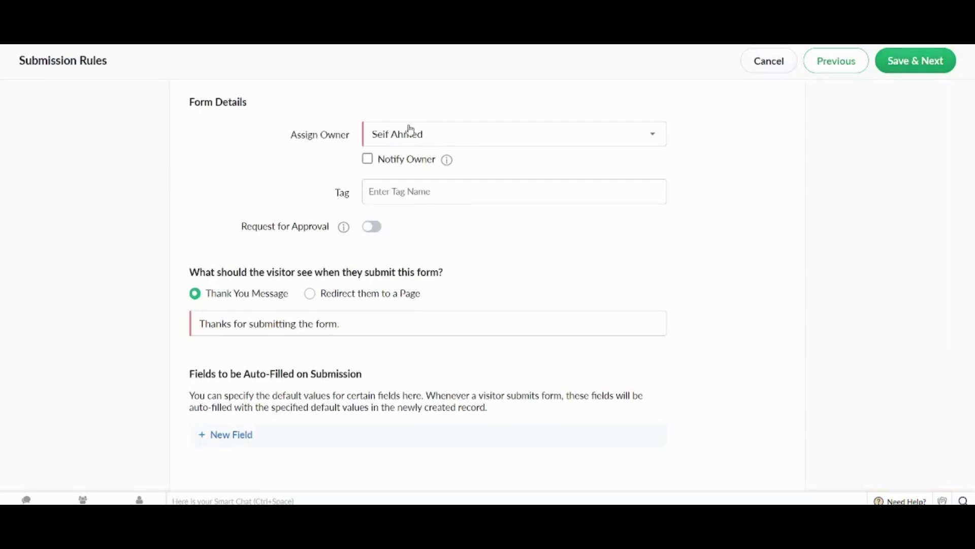
click(367, 159)
- Save & Next to publish the form, review its share options, and finish with Done
click(920, 62)
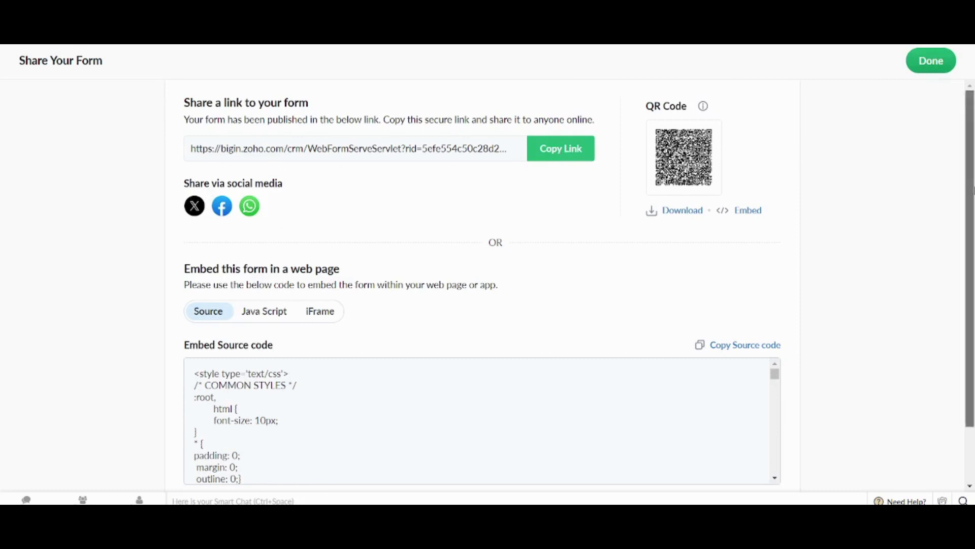
scroll(667, 229, down, 2)
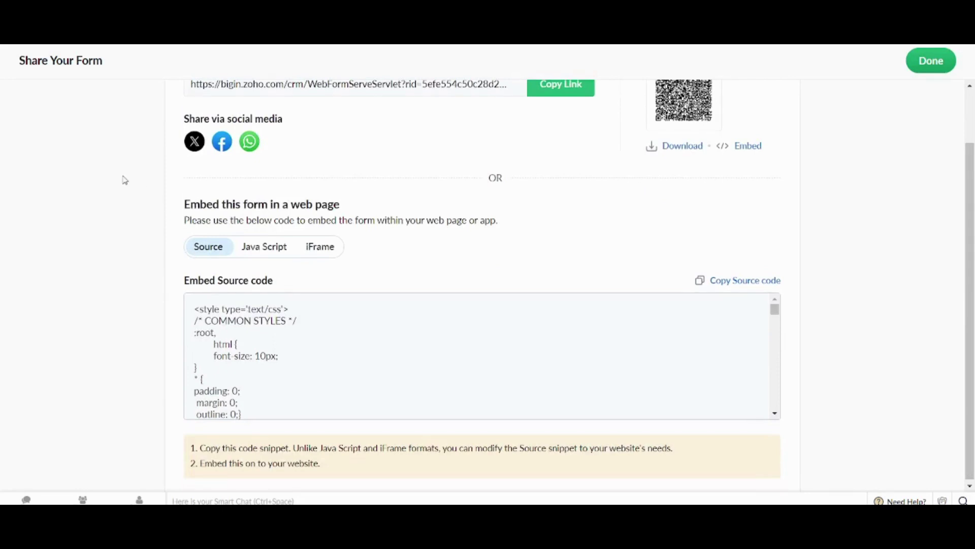
scroll(125, 179, up, 2)
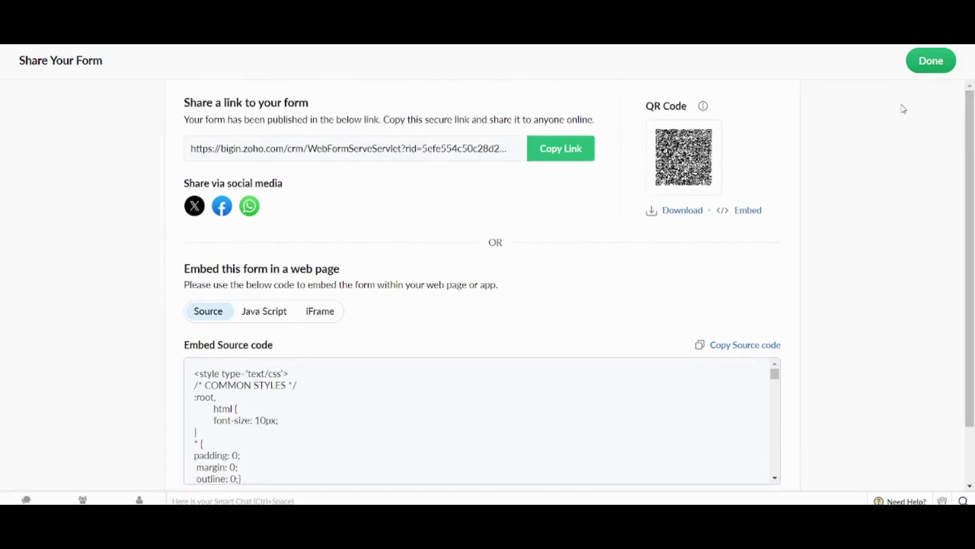
click(943, 69)
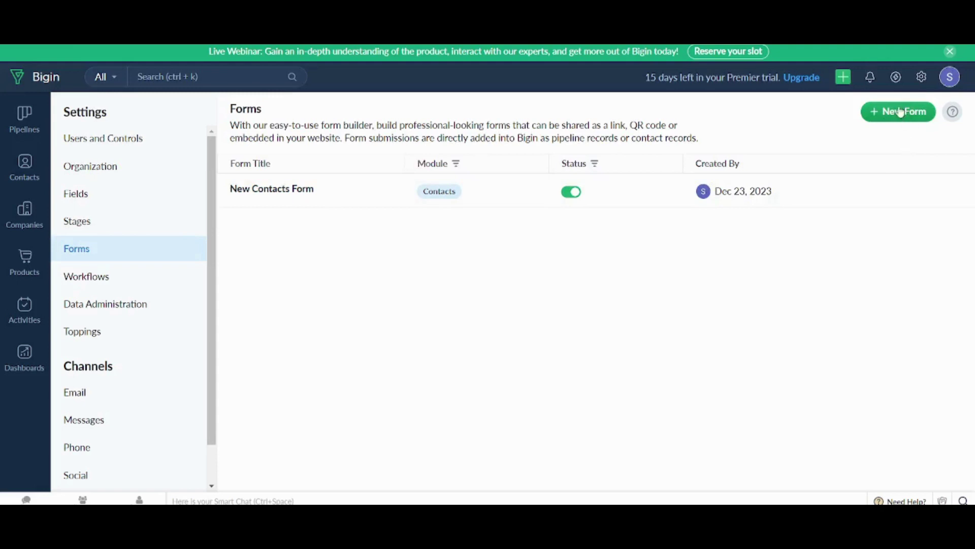
- Start a new contact and enter the contact's first name, last name and job title Engineer
click(22, 175)
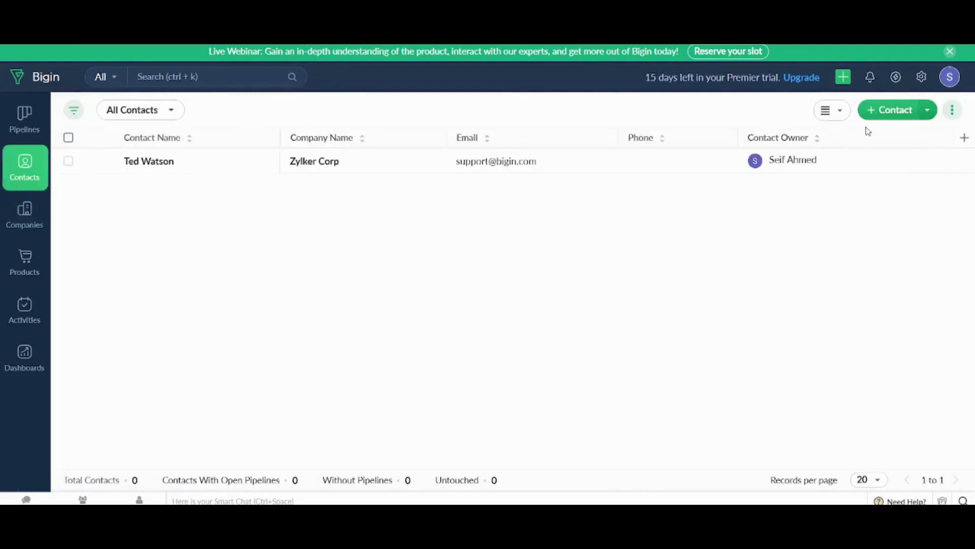
click(882, 113)
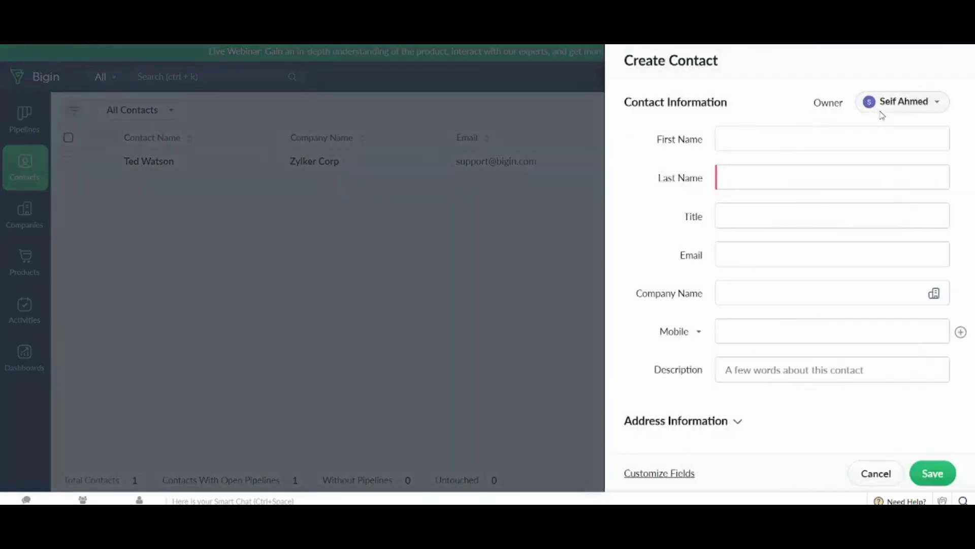
click(798, 139)
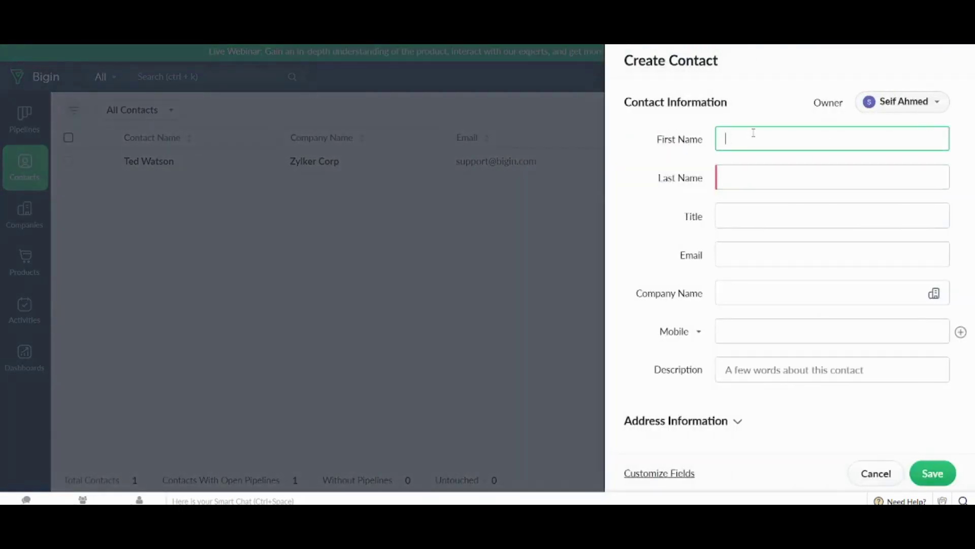
text(John)
key(Tab)
text(Wic)
key(Tab)
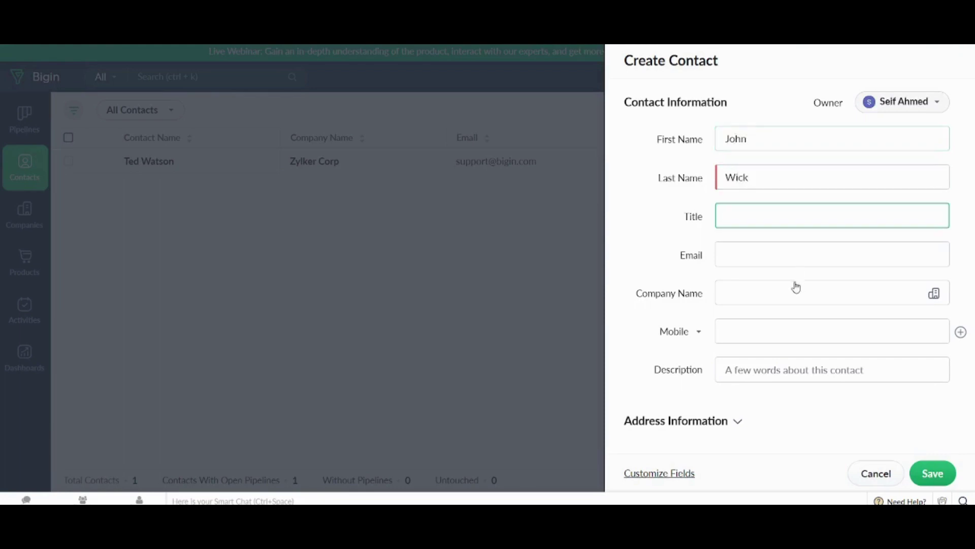
text(Engineer)
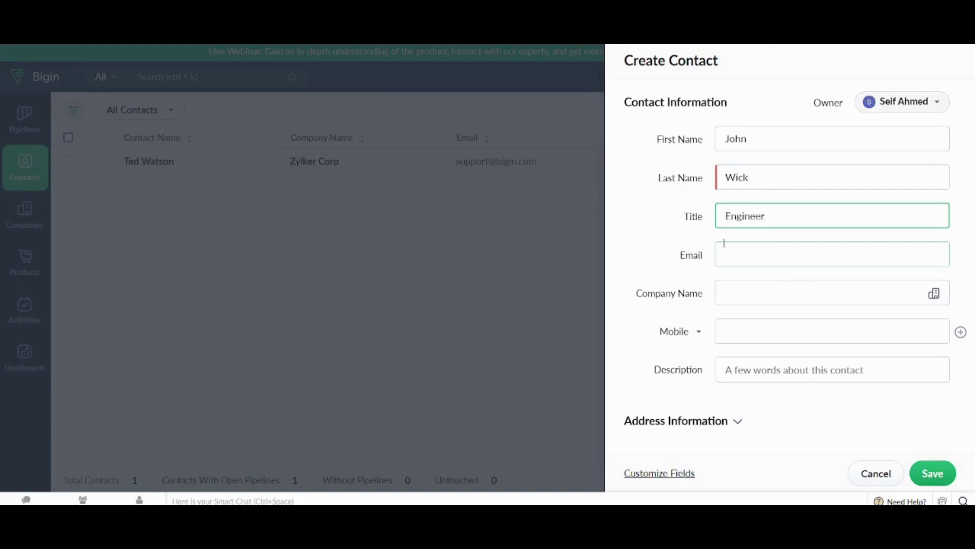
- Add the contact's e-mail, link company Zylker Corp, and save the contact
click(739, 259)
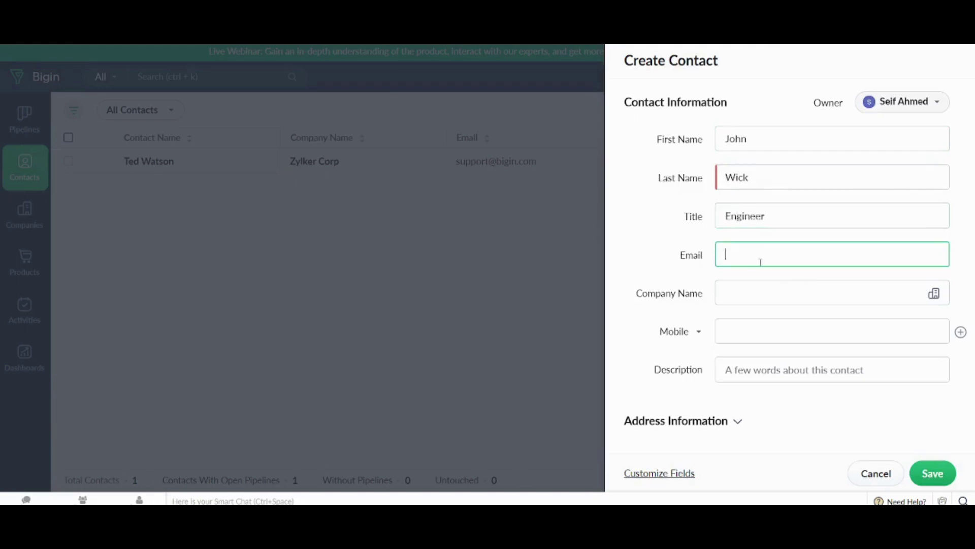
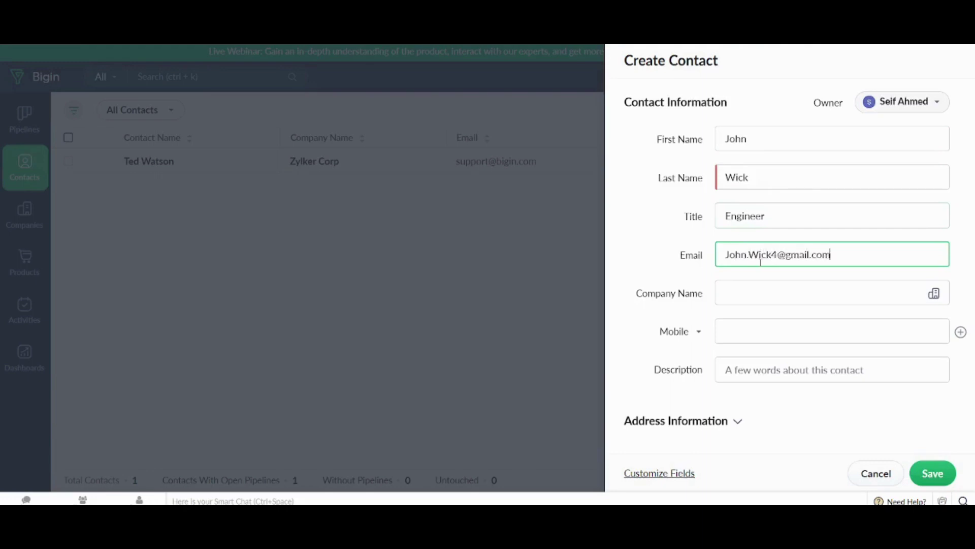
click(761, 293)
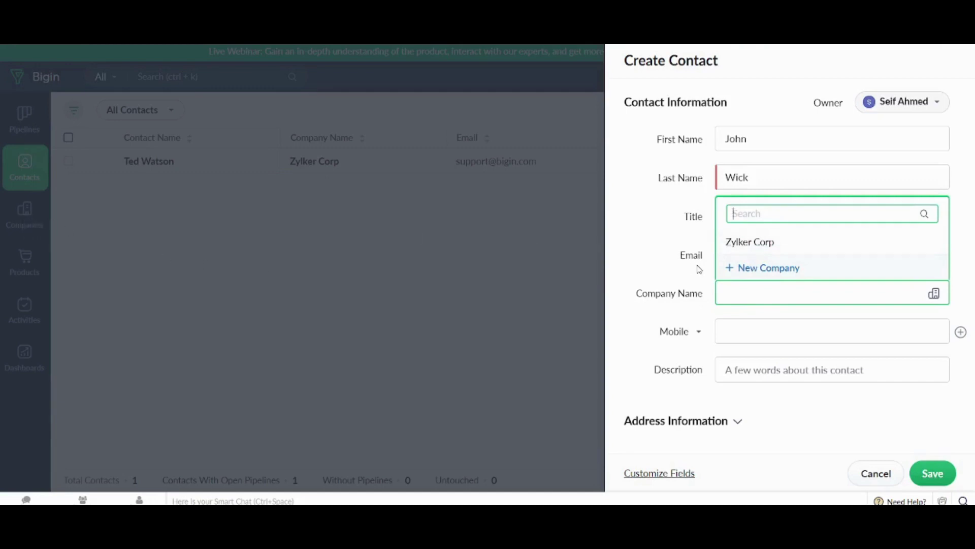
click(799, 244)
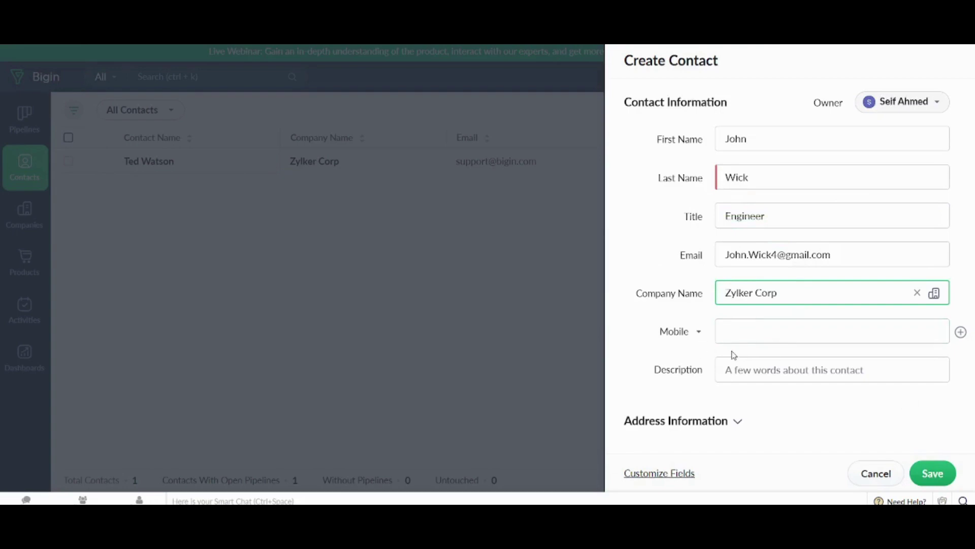
click(933, 475)
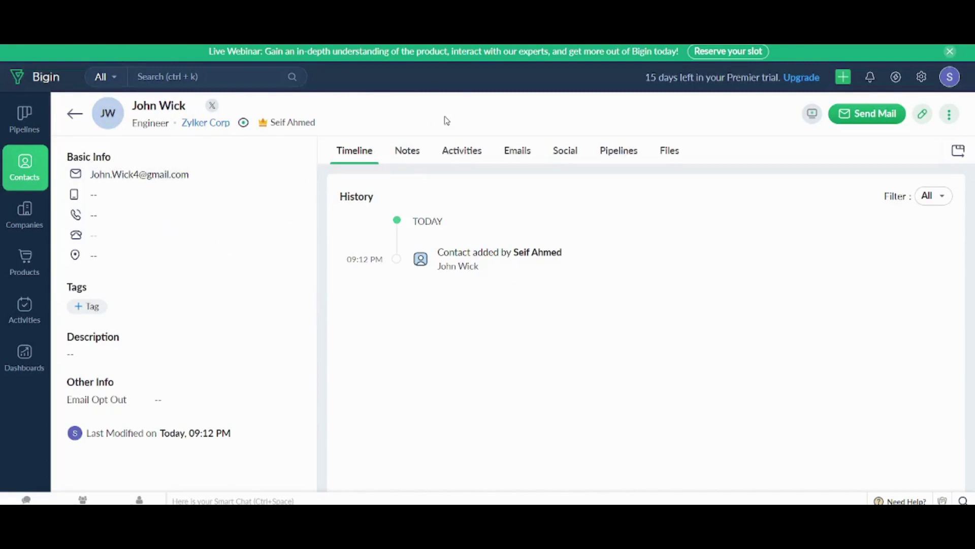
- Open Companies, start a Create Company form, and close Customize Fields without changes
click(15, 221)
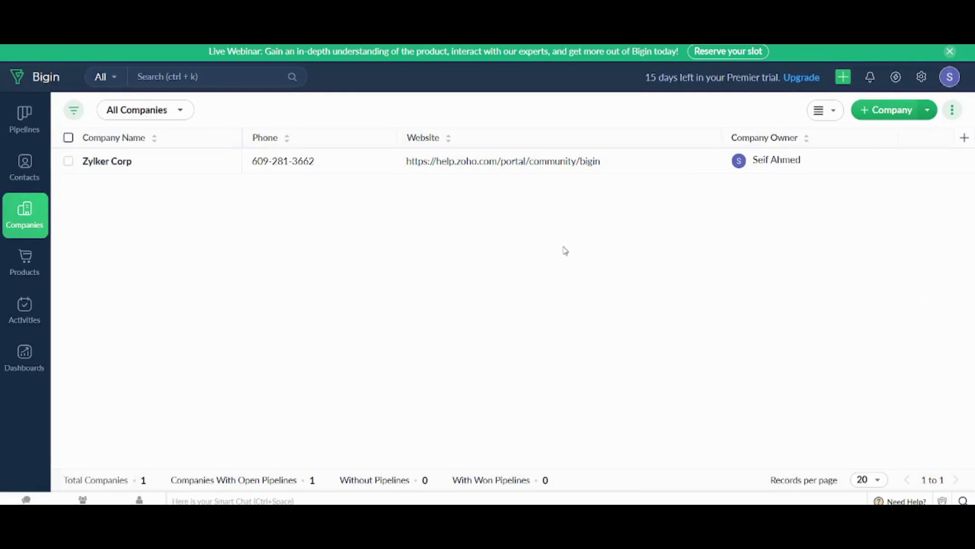
click(928, 110)
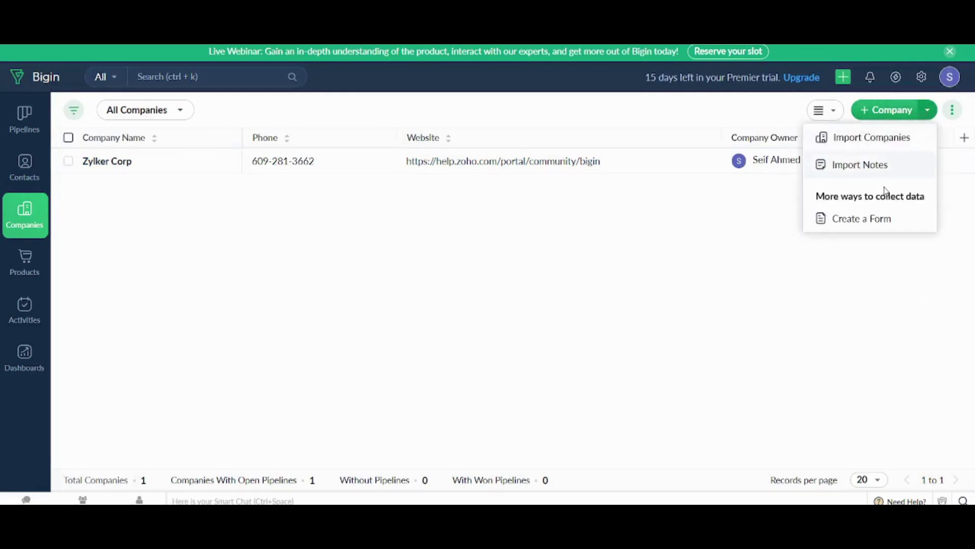
click(869, 109)
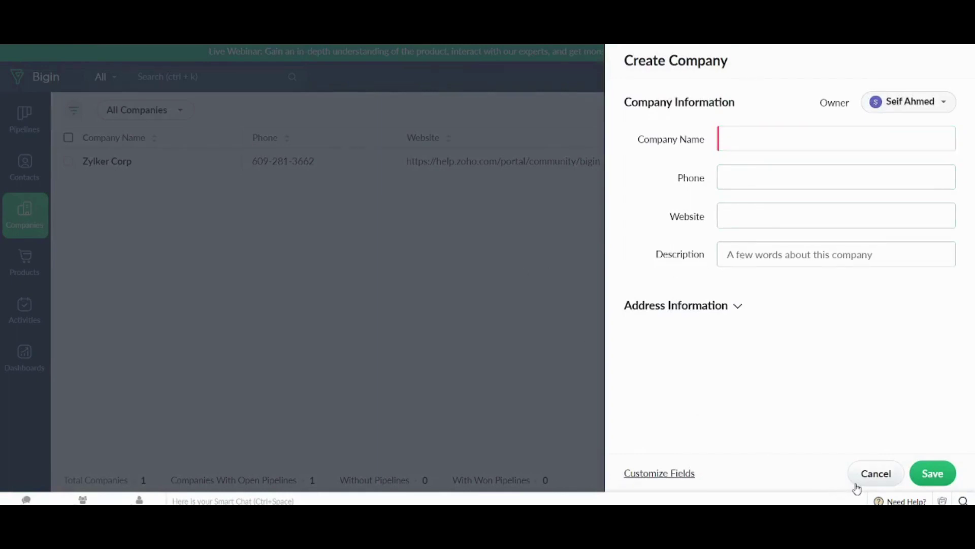
click(692, 475)
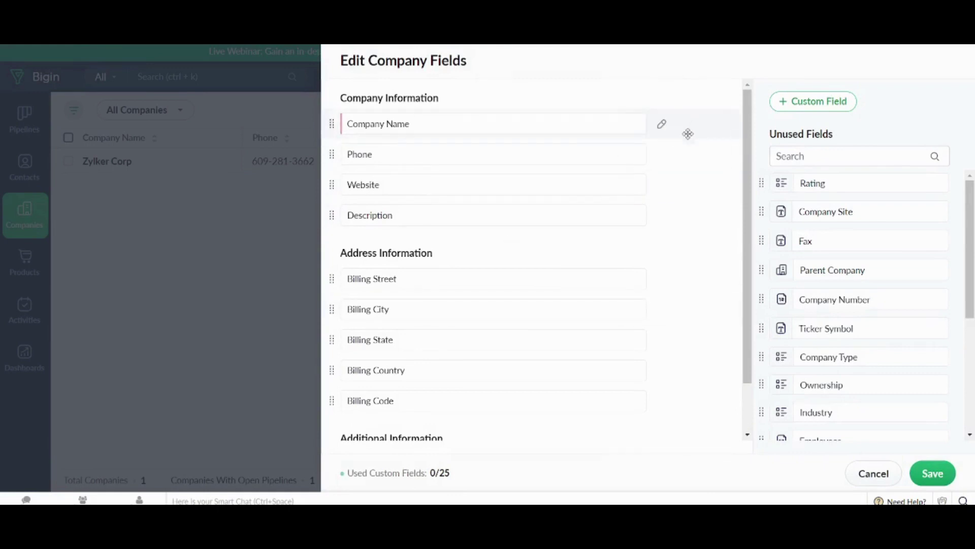
drag(753, 224, 752, 295)
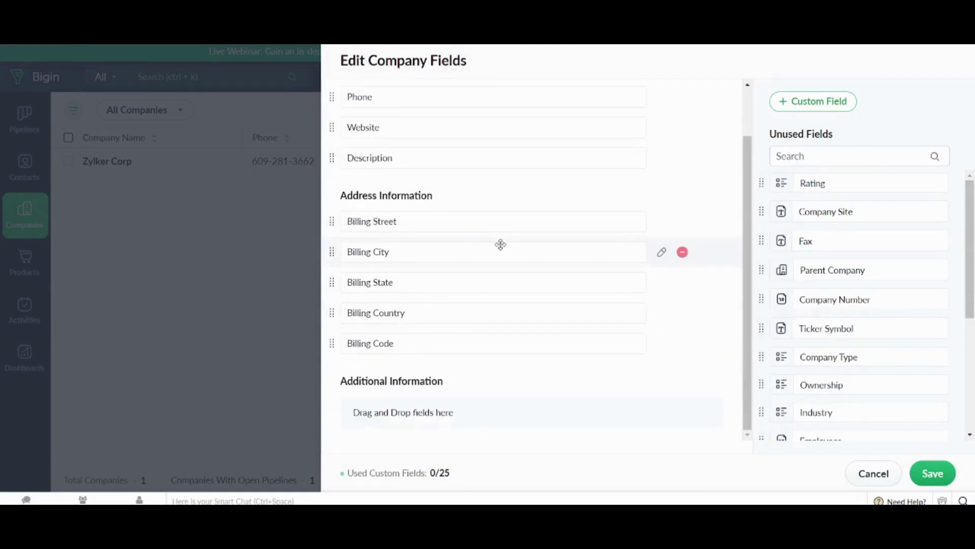
click(877, 474)
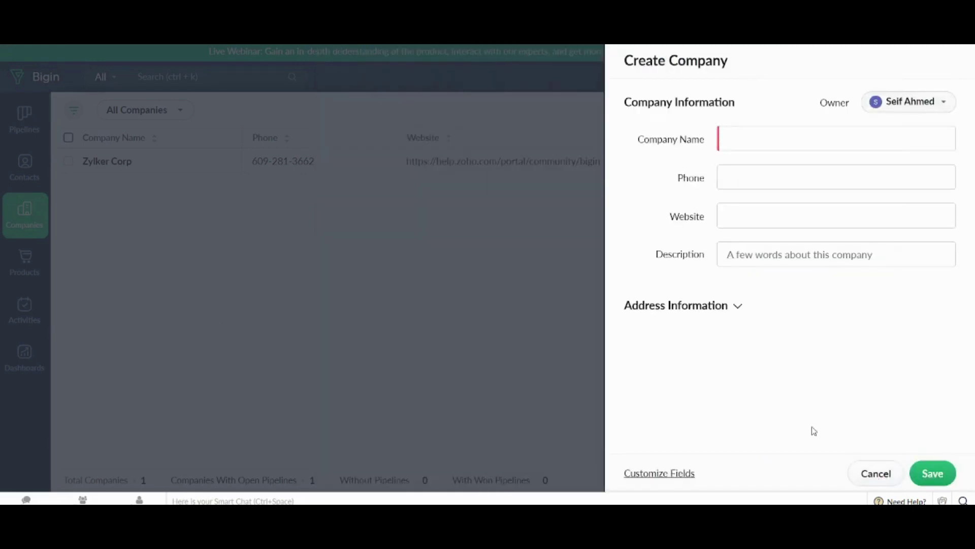
- Discard the new company and start a Phone product with code 111 in category Hardware
click(874, 474)
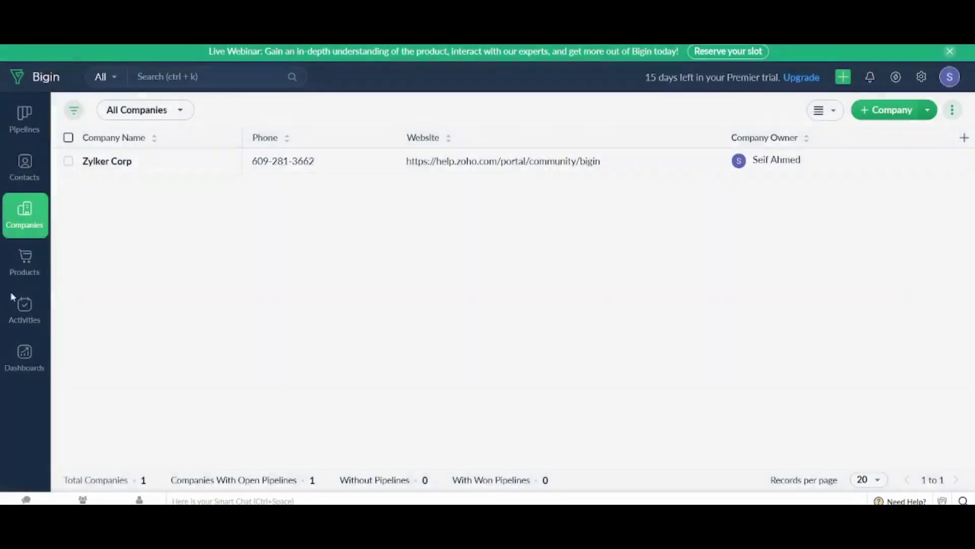
click(27, 259)
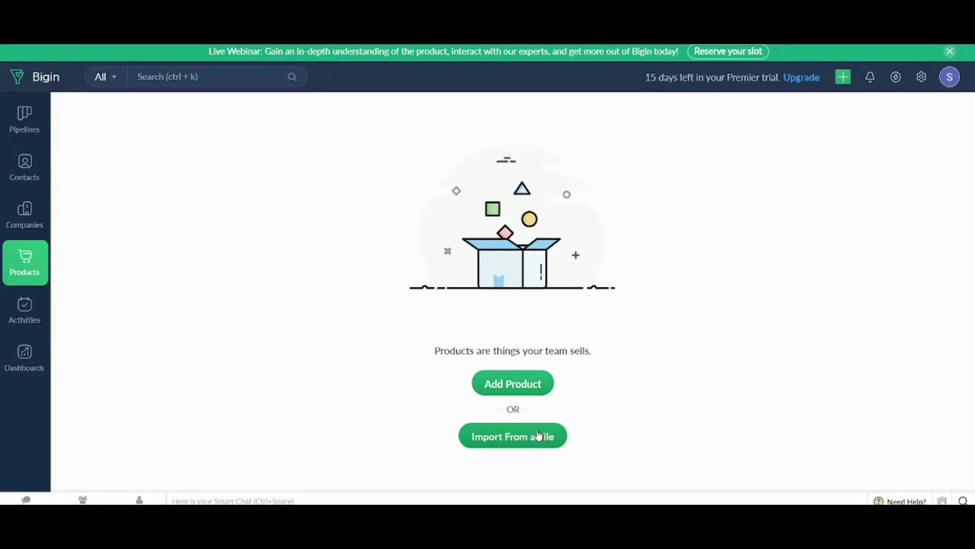
click(517, 387)
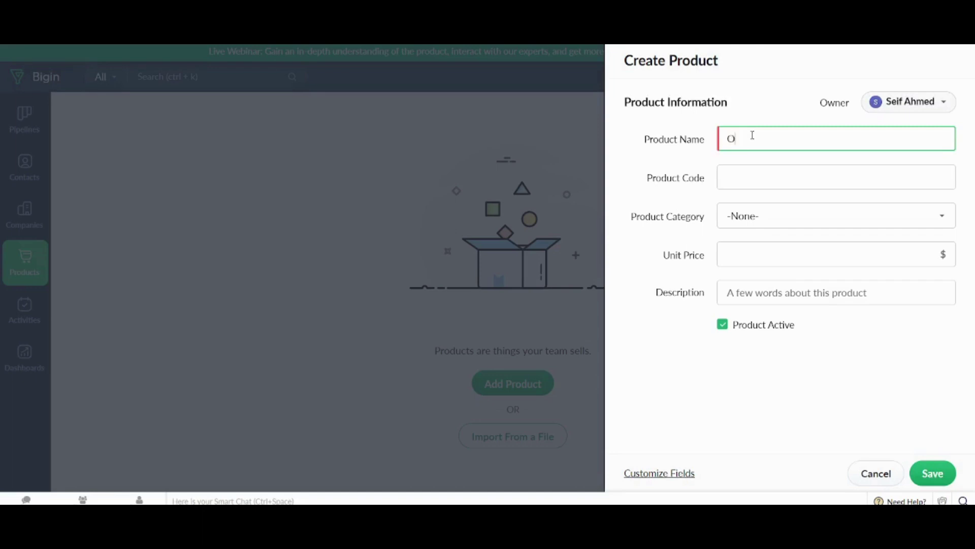
click(755, 176)
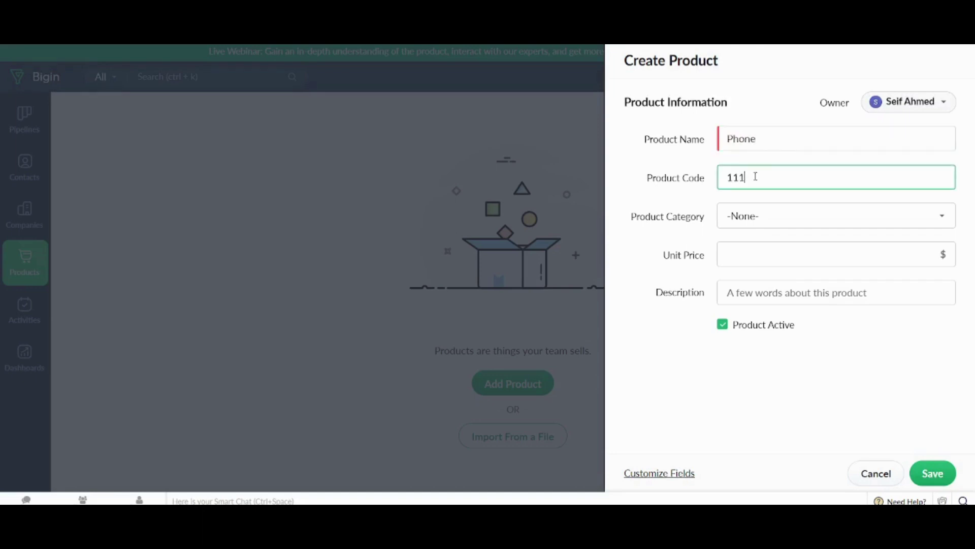
click(758, 213)
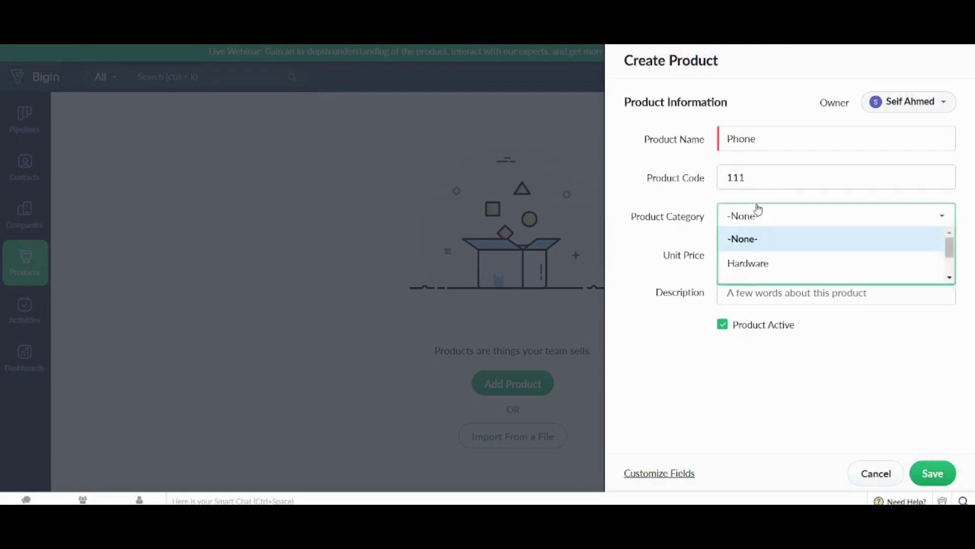
click(761, 264)
- Set the Phone product's unit price to 500 and save it
click(740, 250)
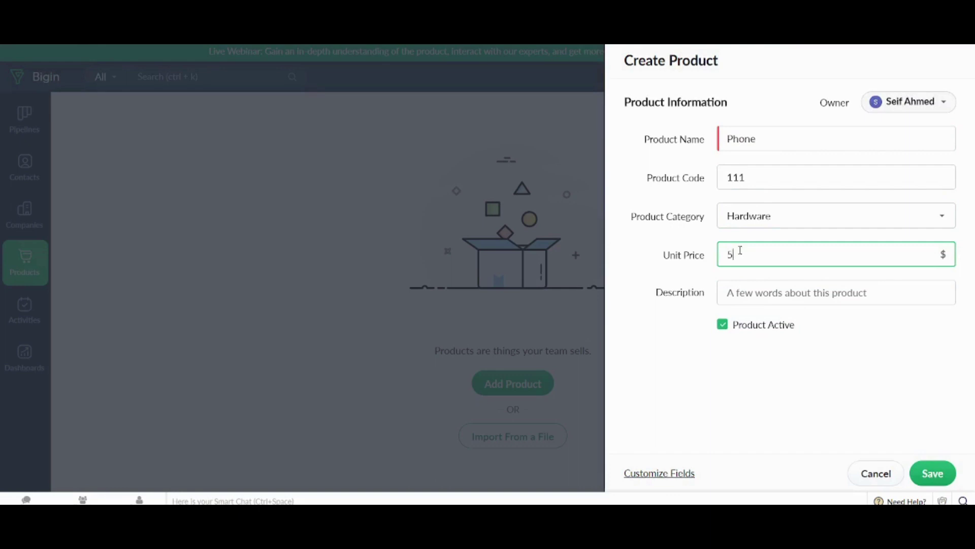
text(5000)
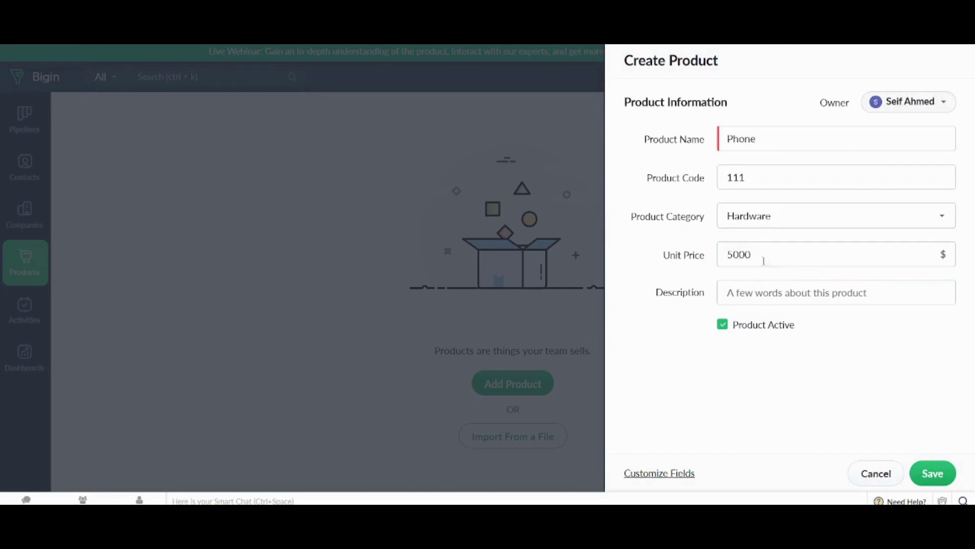
drag(760, 252, 665, 250)
text(500)
click(684, 274)
click(944, 472)
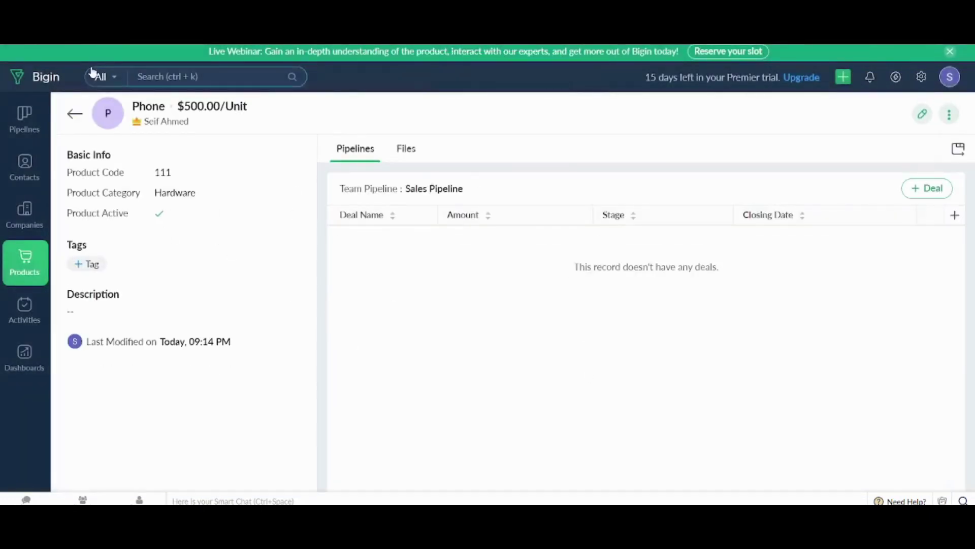
- Open the Sales Pipeline, look at Forms settings' new-form choice, then return to the pipeline
click(25, 117)
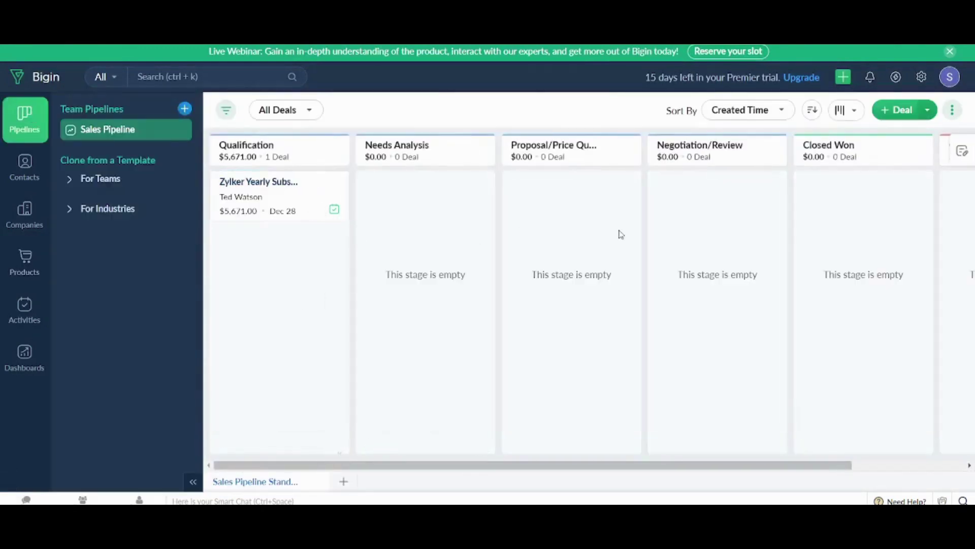
click(930, 110)
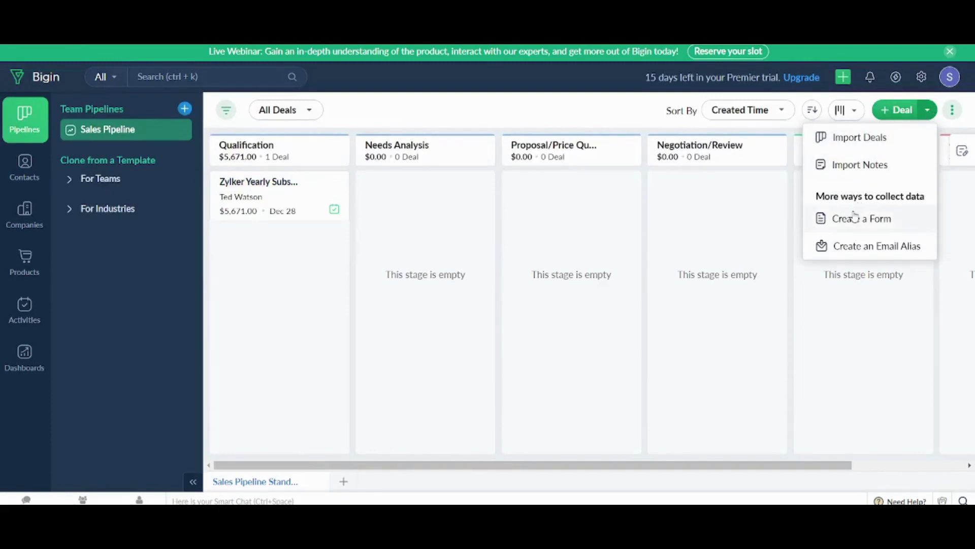
click(894, 224)
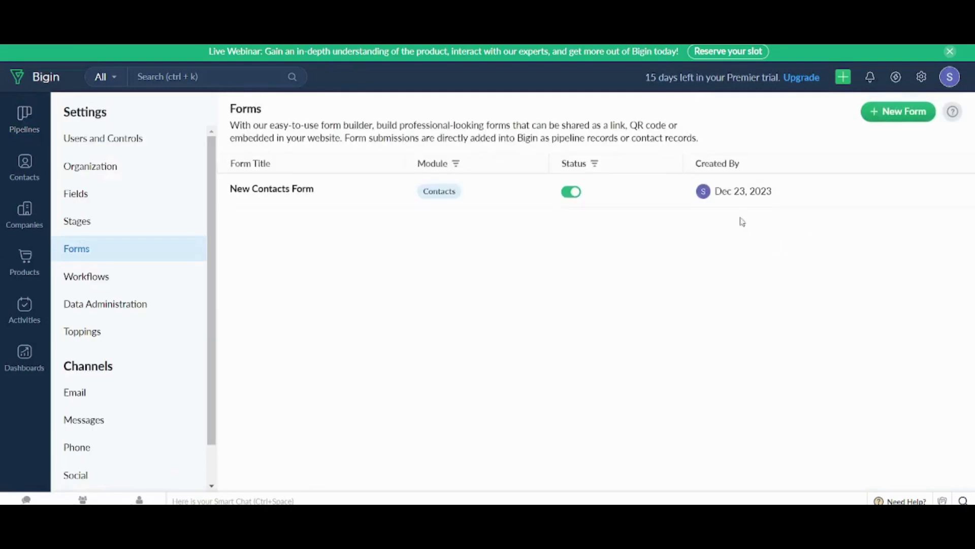
click(894, 121)
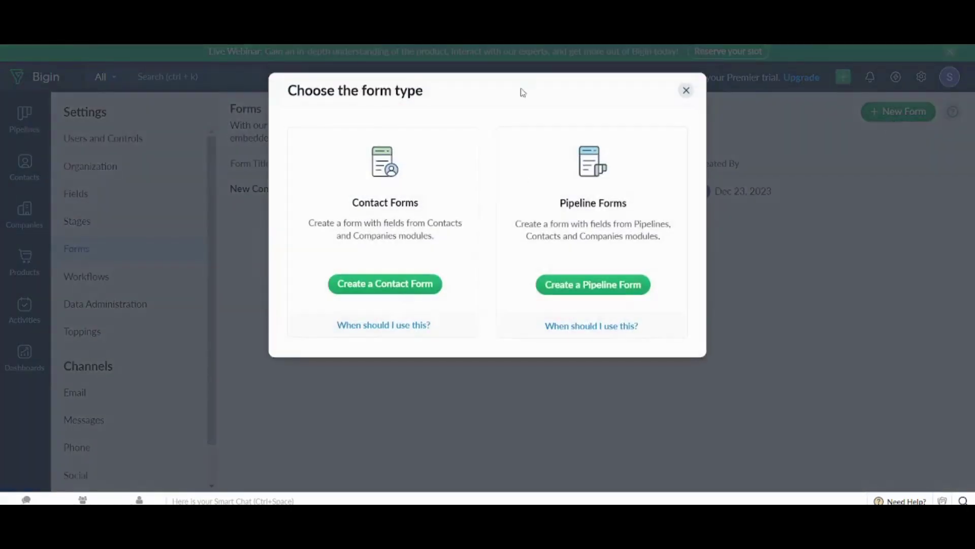
click(685, 90)
click(23, 123)
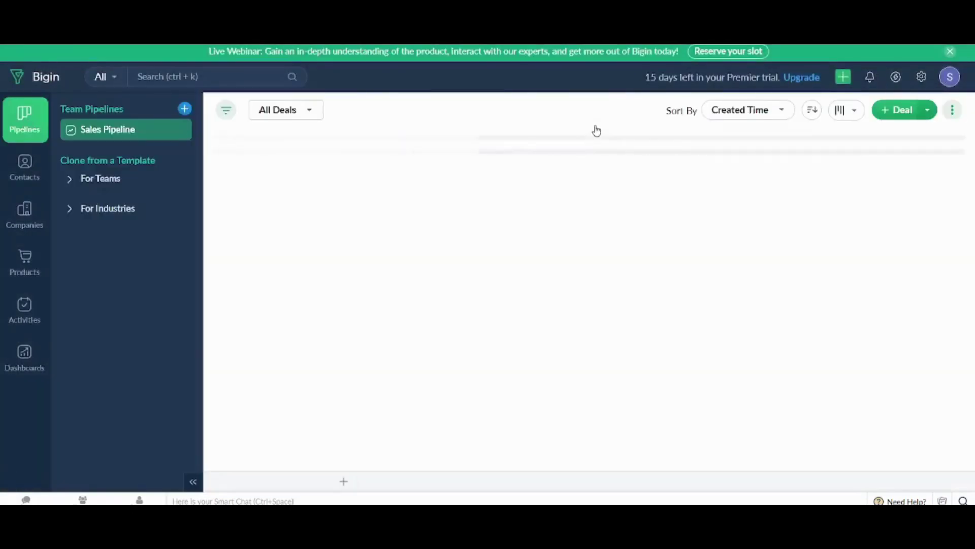
- Start a new deal, check its stage list, discard it, and view Needs Analysis stage options
click(927, 110)
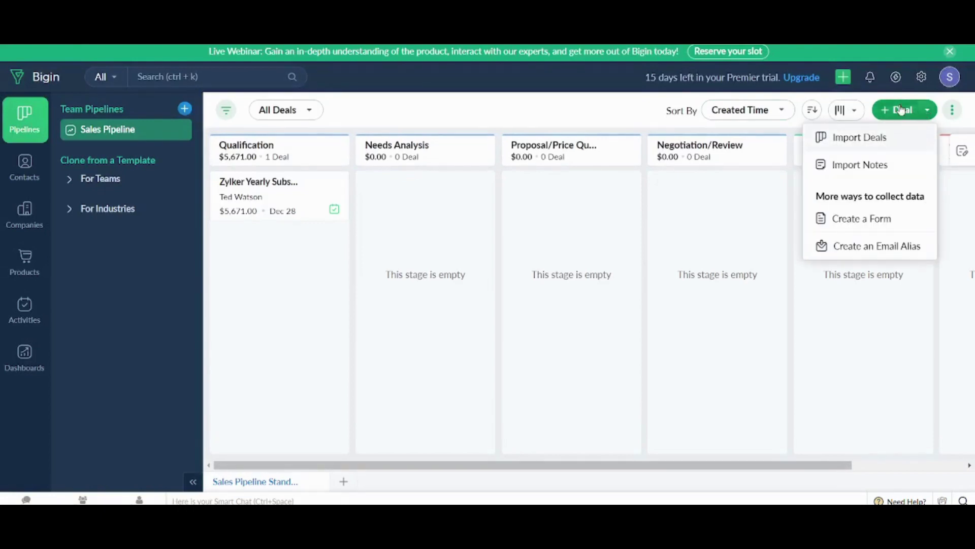
click(901, 109)
click(901, 109)
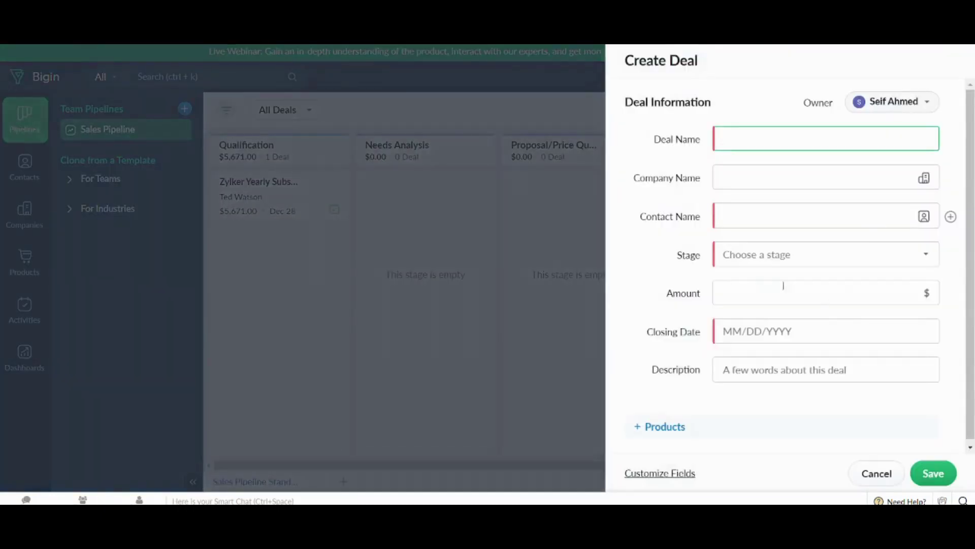
click(756, 255)
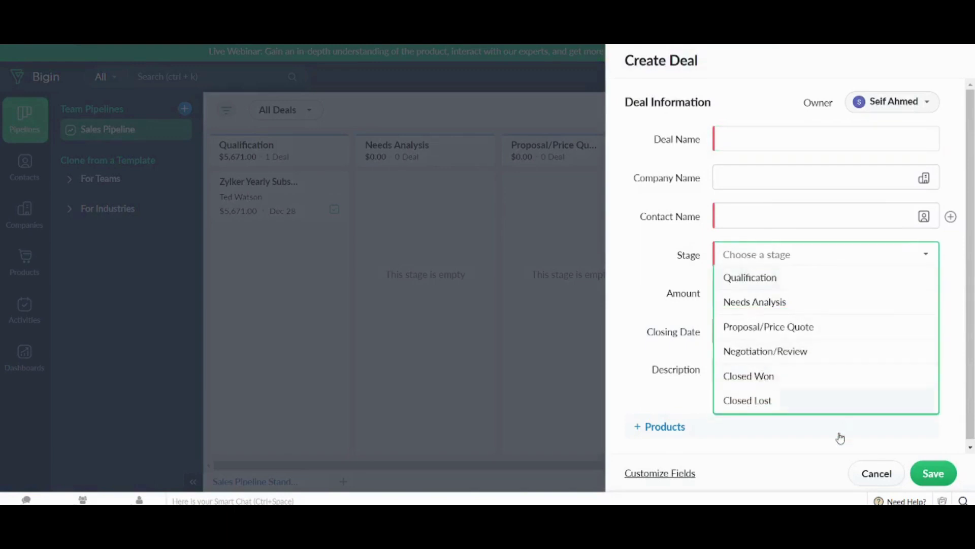
click(869, 474)
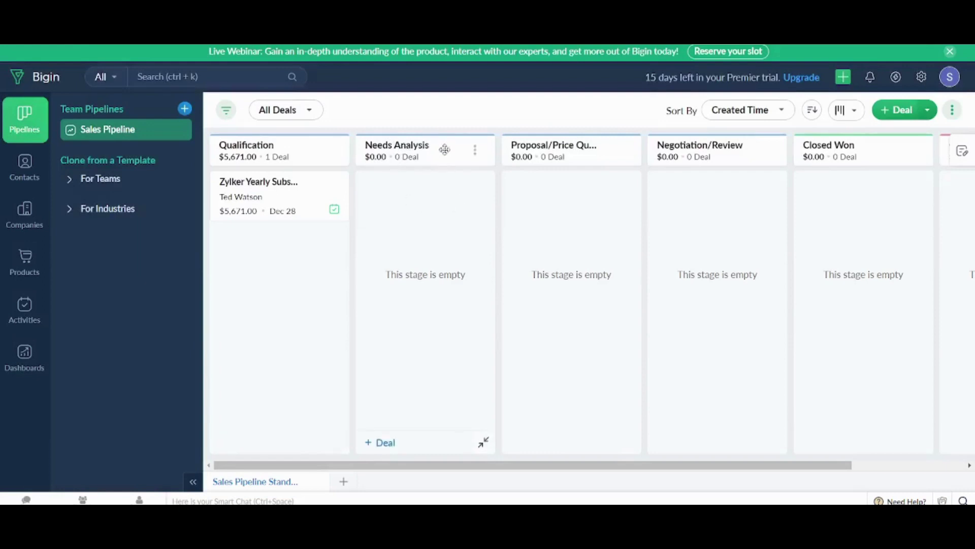
click(475, 151)
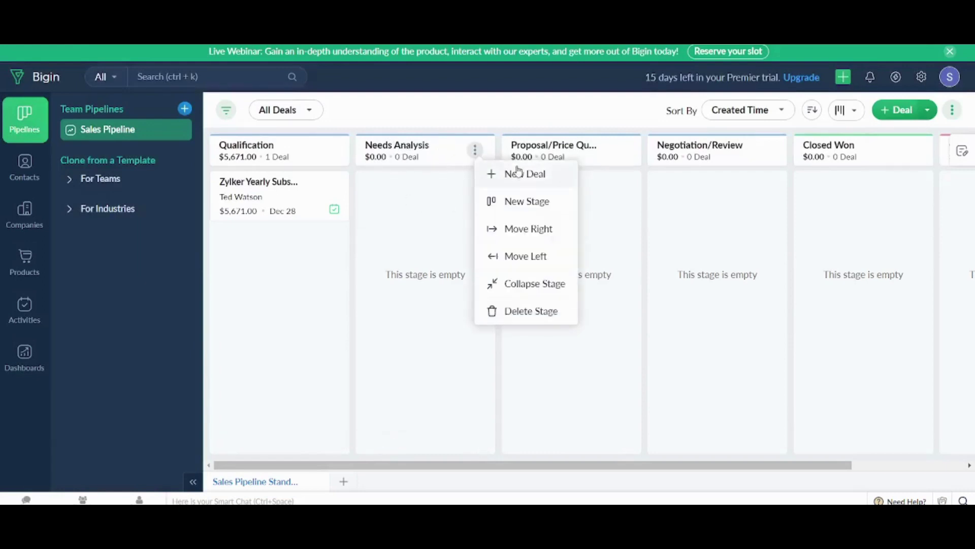
click(405, 198)
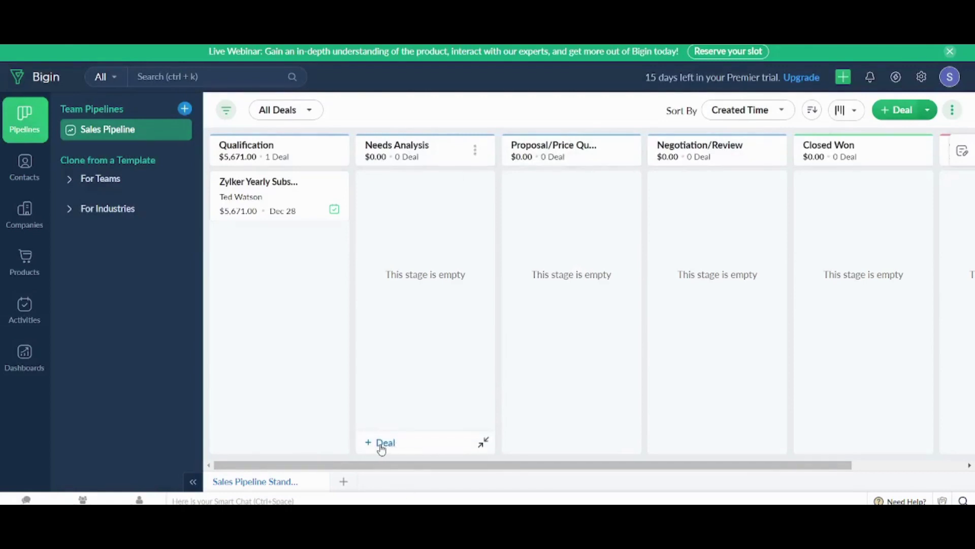
- Start a 'New Contract' deal in Needs Analysis and link it to the first listed contact
click(906, 113)
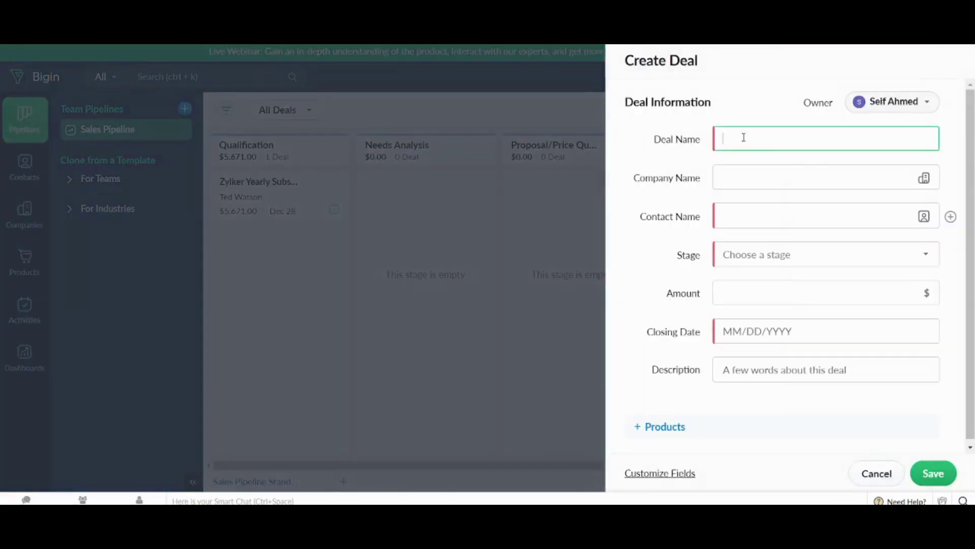
text(New Contract)
key(Tab)
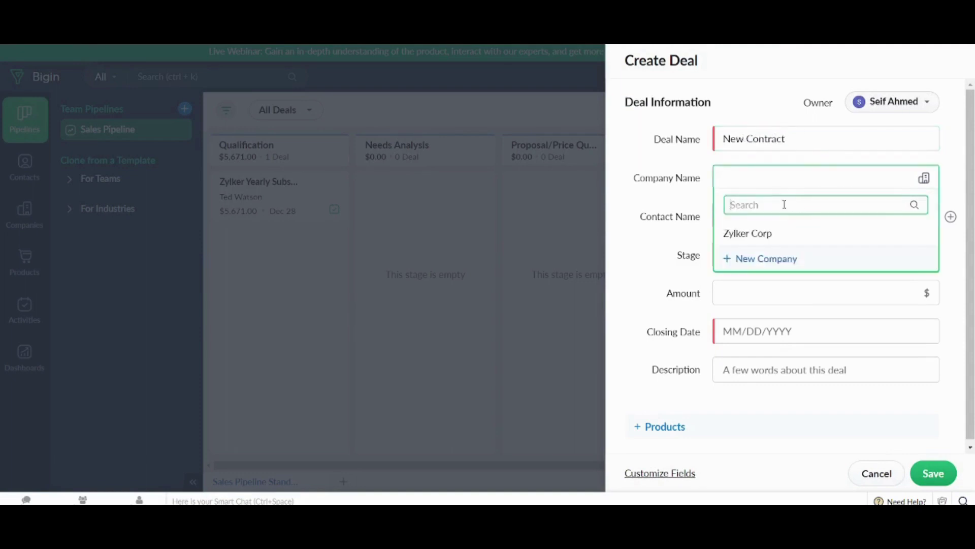
click(777, 232)
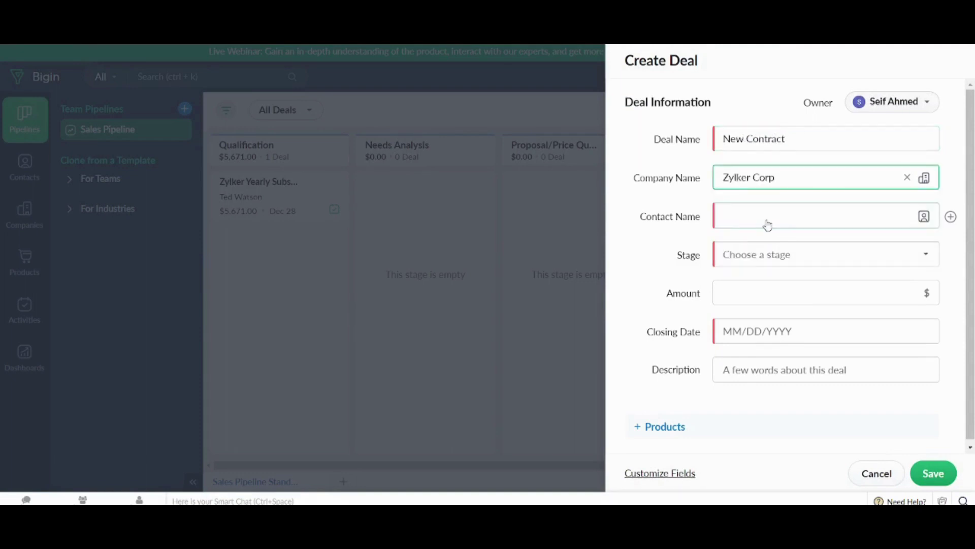
click(767, 224)
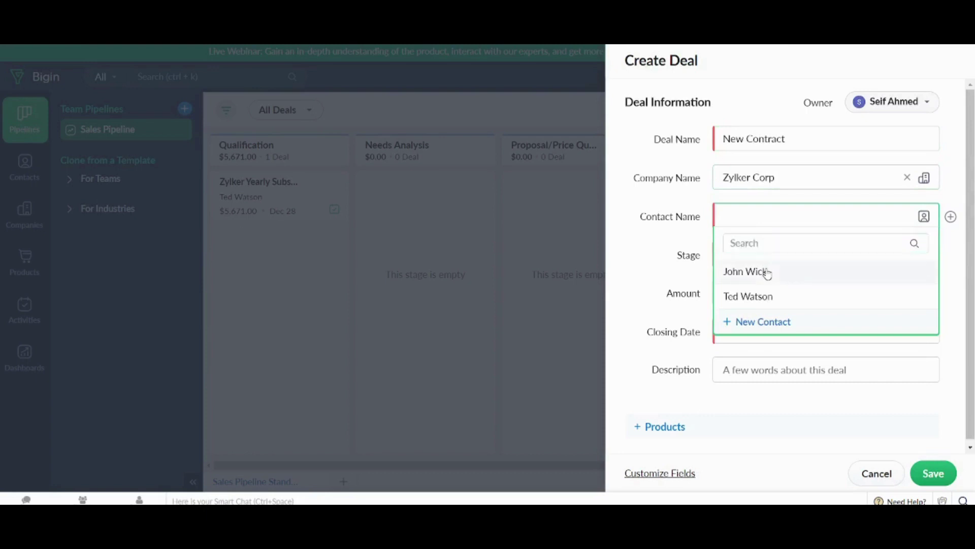
click(767, 273)
- Set the deal stage to Needs Analysis, amount 50, and closing date December 30, 2023
click(773, 263)
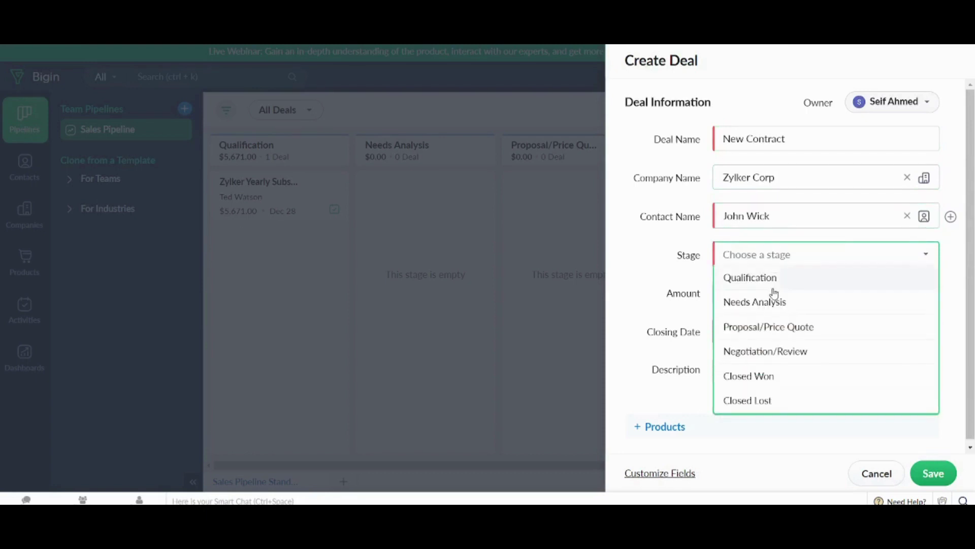
click(773, 300)
click(752, 290)
text(5000)
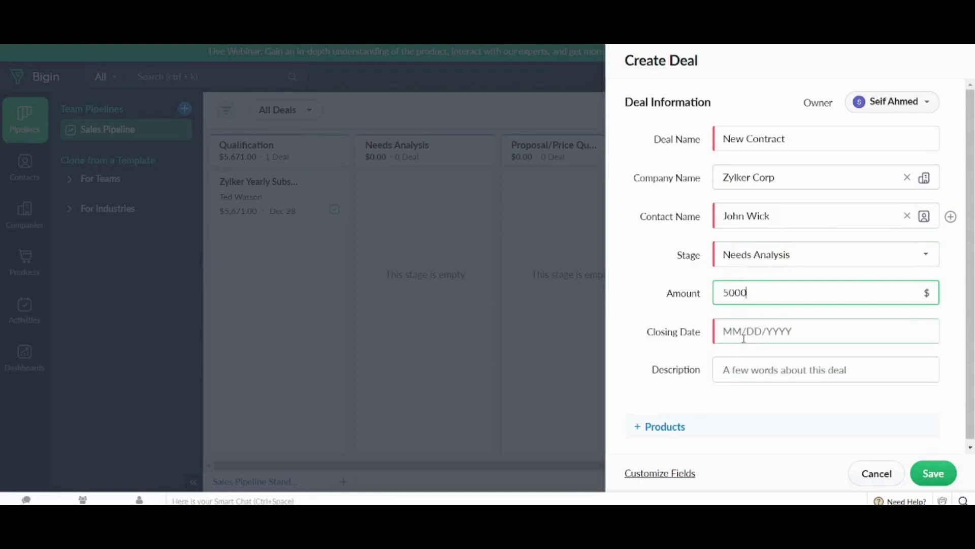
click(743, 336)
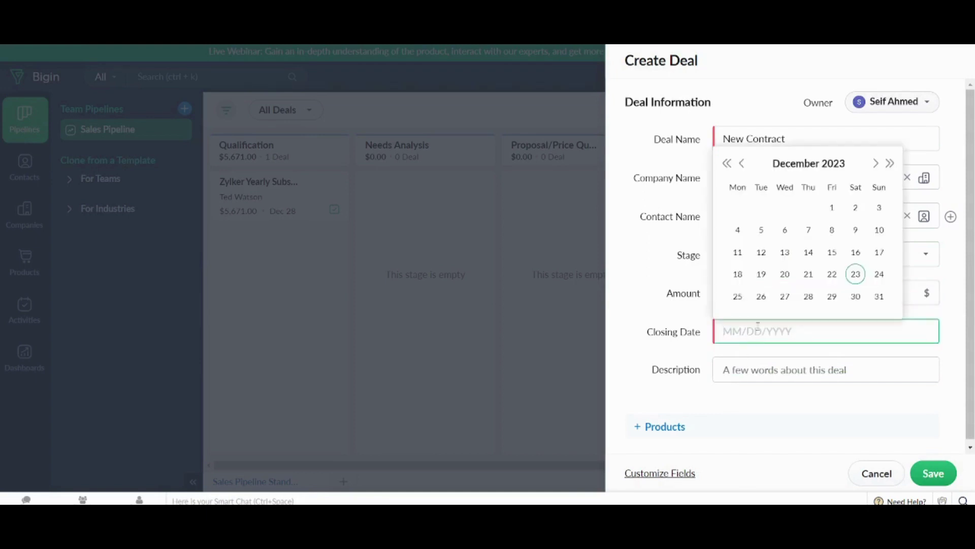
click(856, 295)
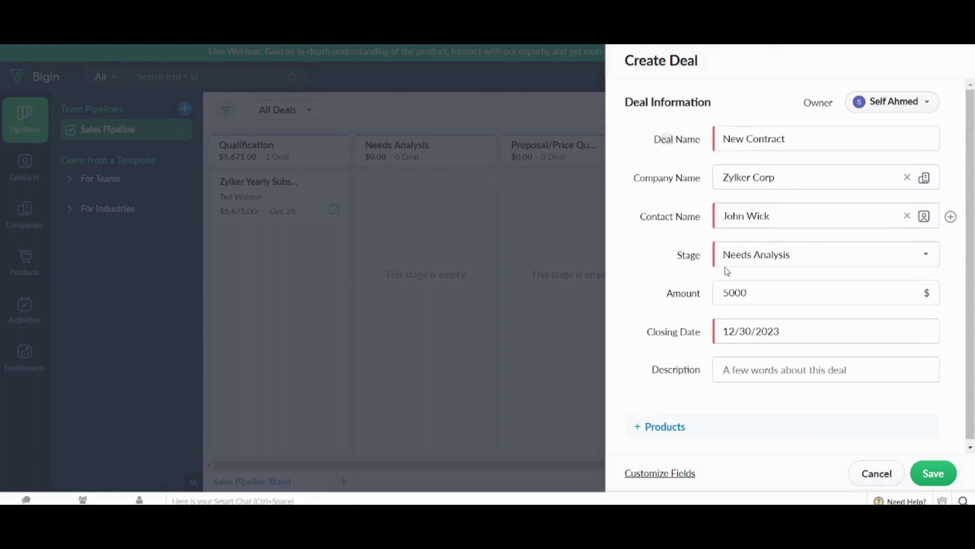
- Attach the Phone product to the deal and save it
click(660, 429)
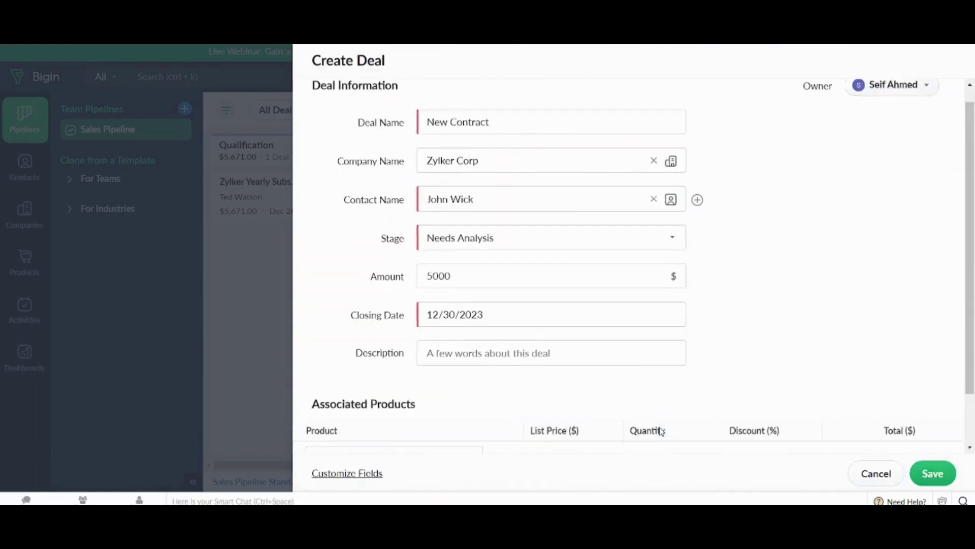
click(375, 394)
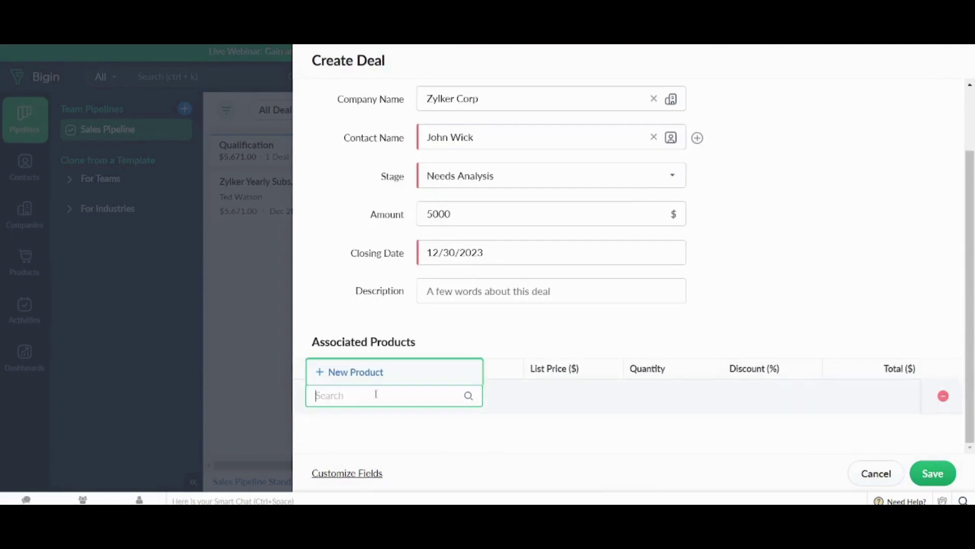
click(351, 349)
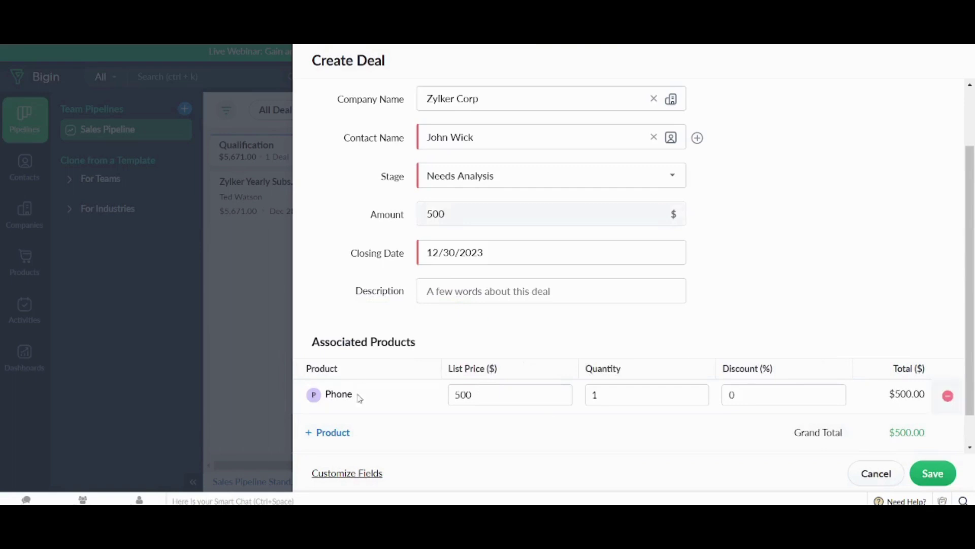
click(937, 473)
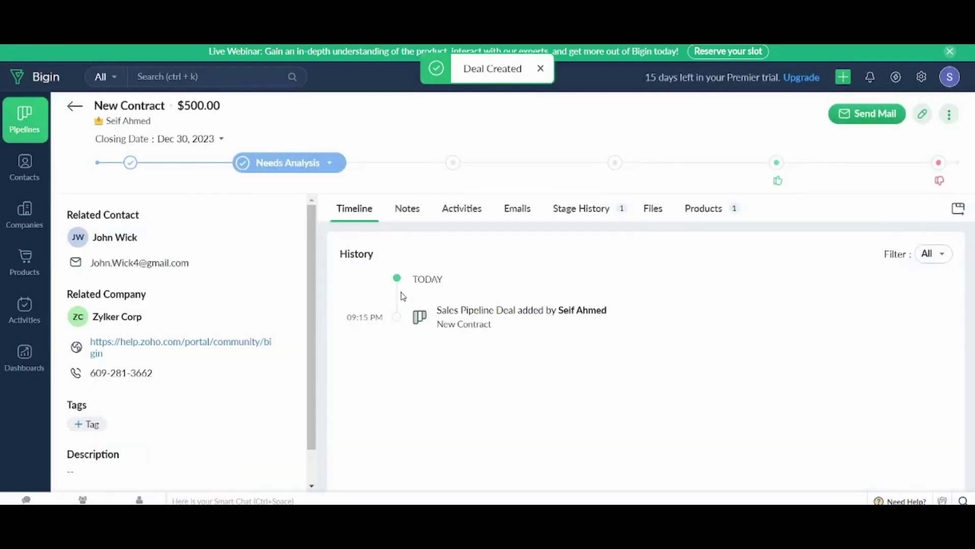
- On the Sales Pipeline board, drag the Zylker Yearly Subscription card from Qualification to Closed Won
click(21, 123)
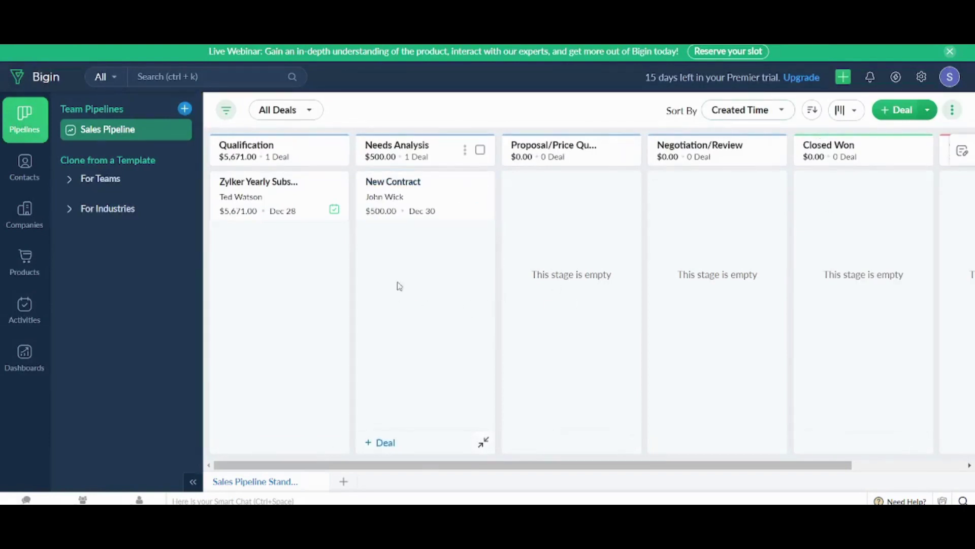
drag(540, 466, 696, 459)
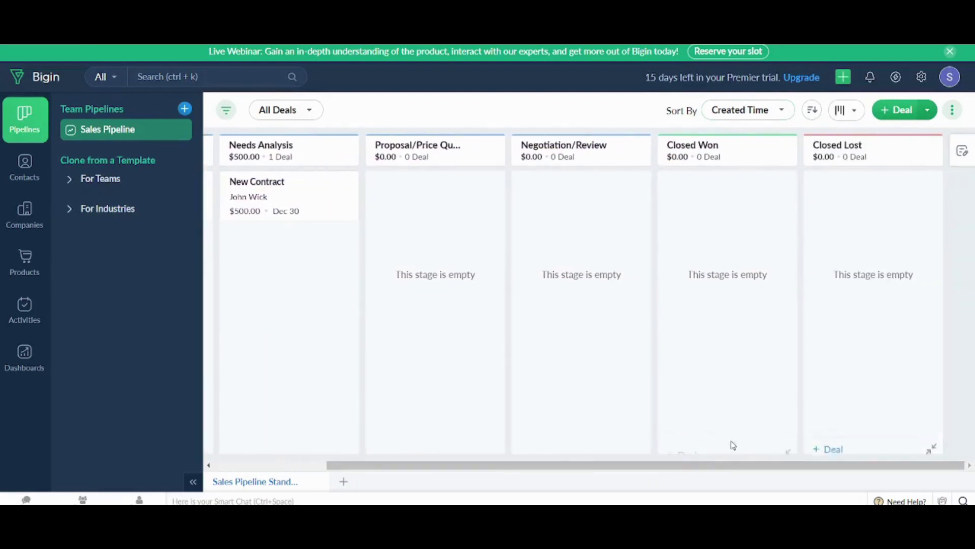
drag(540, 468, 427, 465)
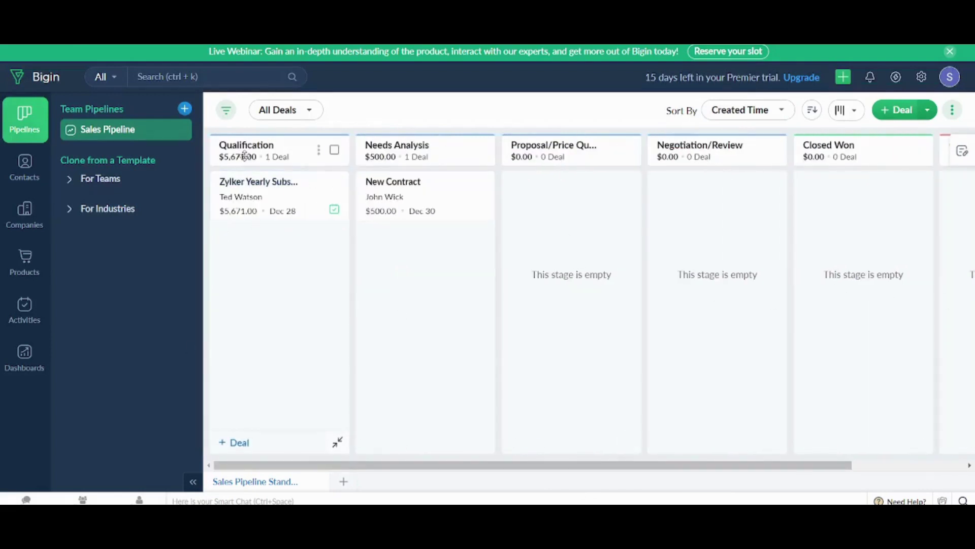
drag(355, 469, 653, 447)
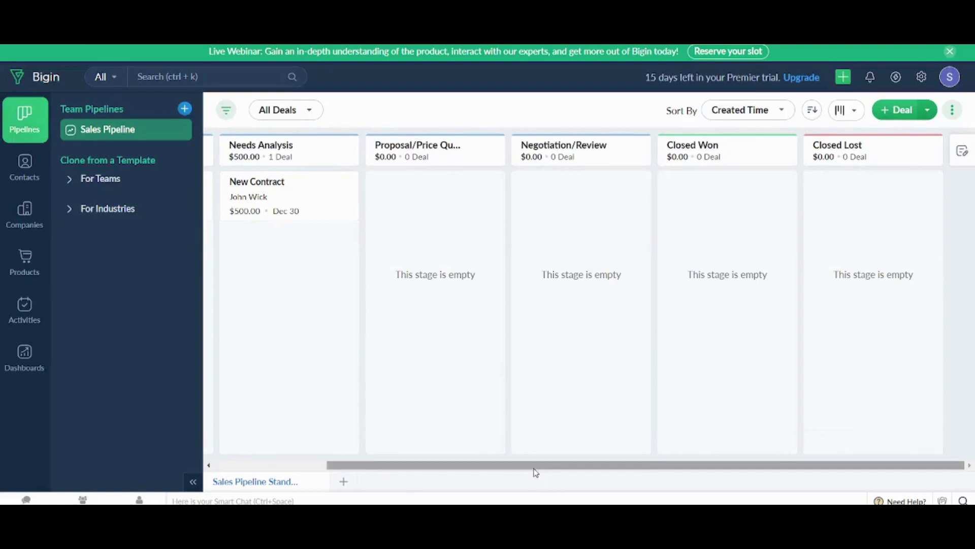
drag(533, 465, 421, 465)
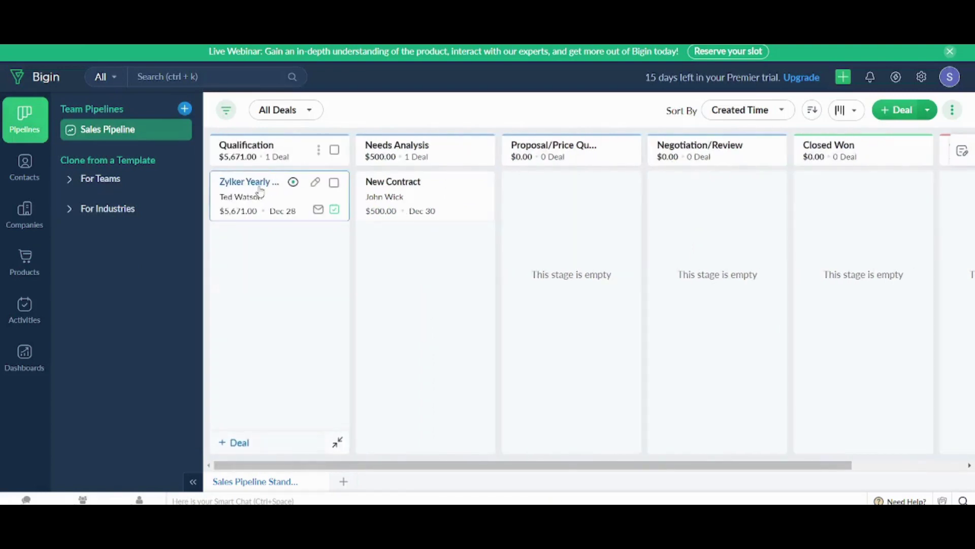
drag(261, 191, 271, 247)
drag(274, 209, 655, 462)
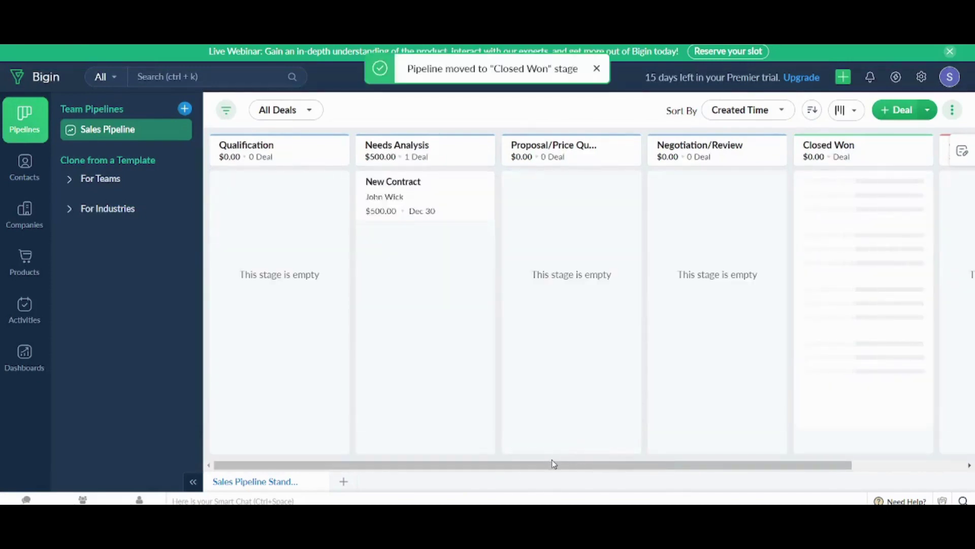
drag(580, 460, 670, 460)
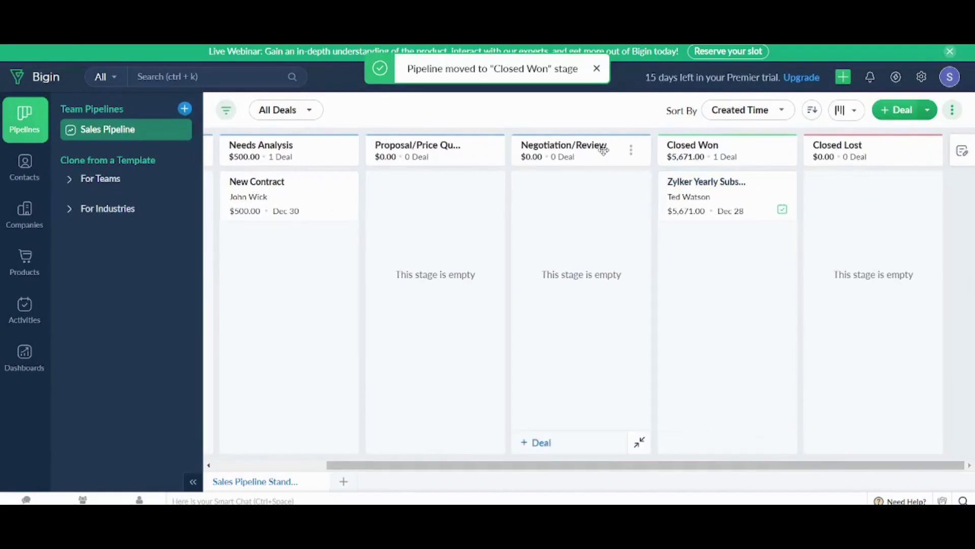
click(813, 110)
click(859, 109)
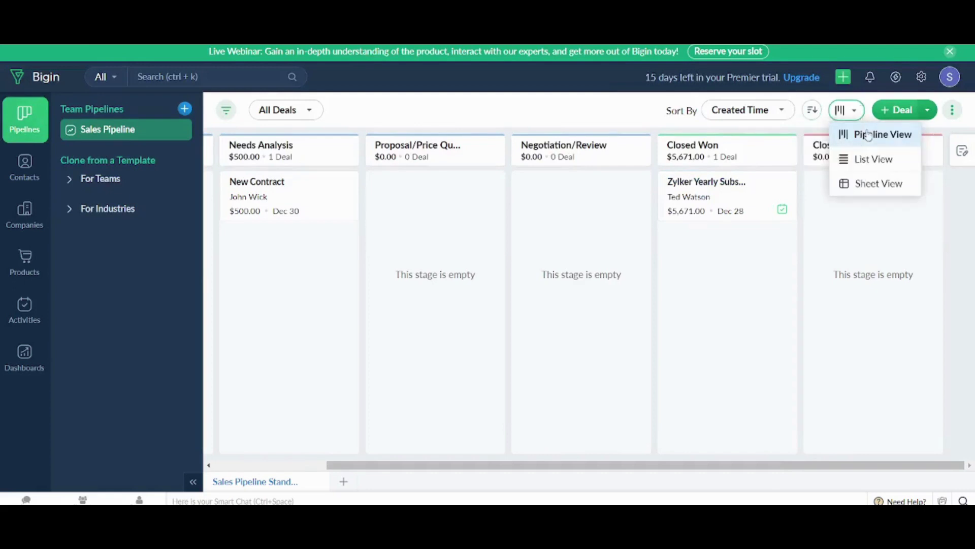
click(872, 158)
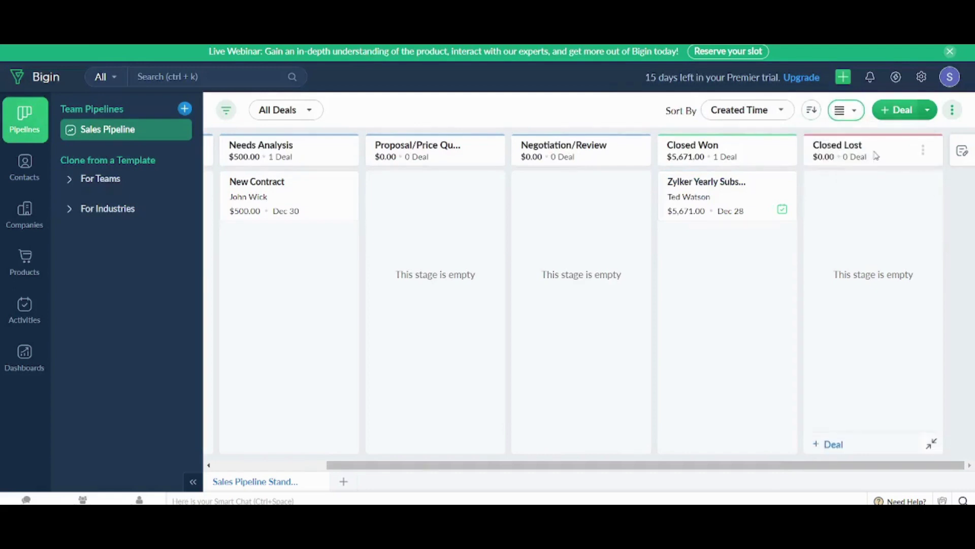
click(853, 112)
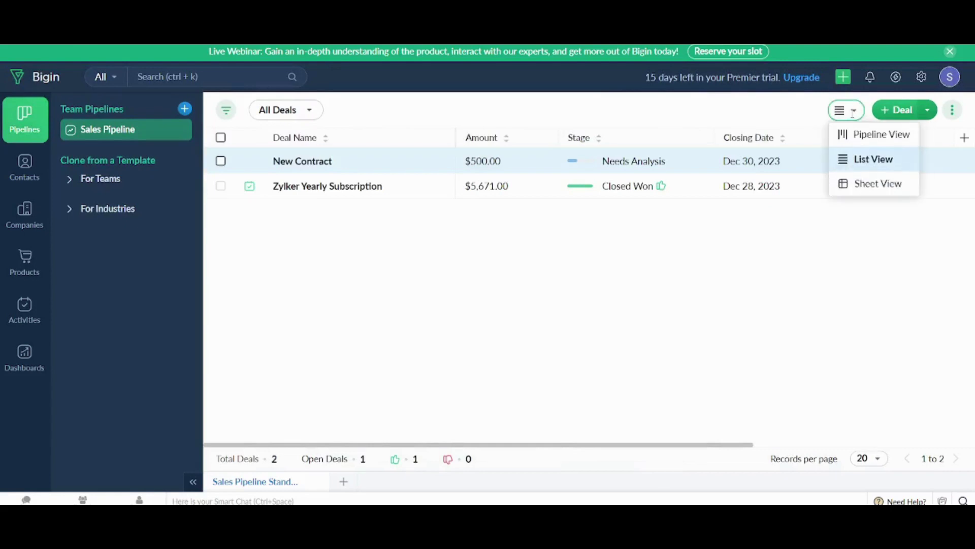
click(876, 184)
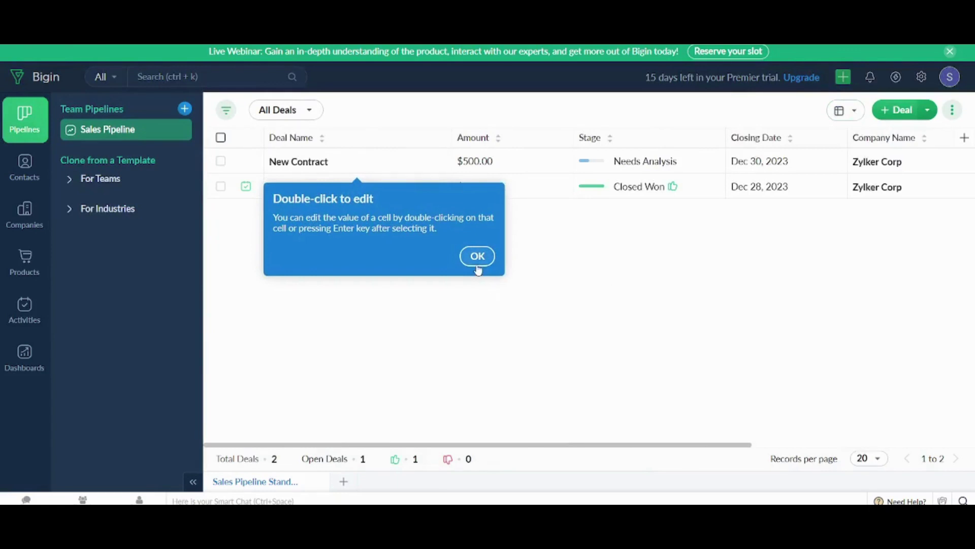
click(477, 256)
click(846, 110)
click(842, 144)
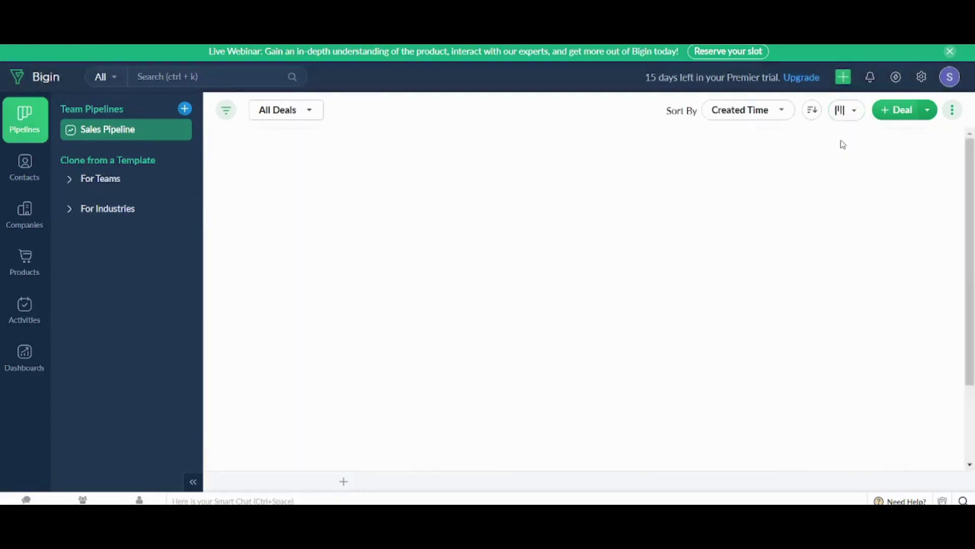
- View the Activities calendar around December 29, then switch to the Dashboards Overview
click(26, 313)
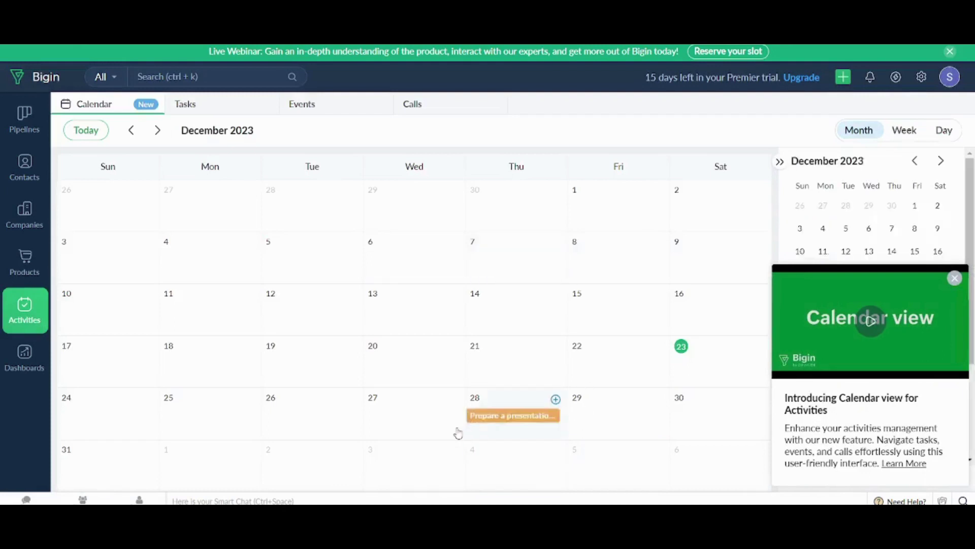
click(596, 432)
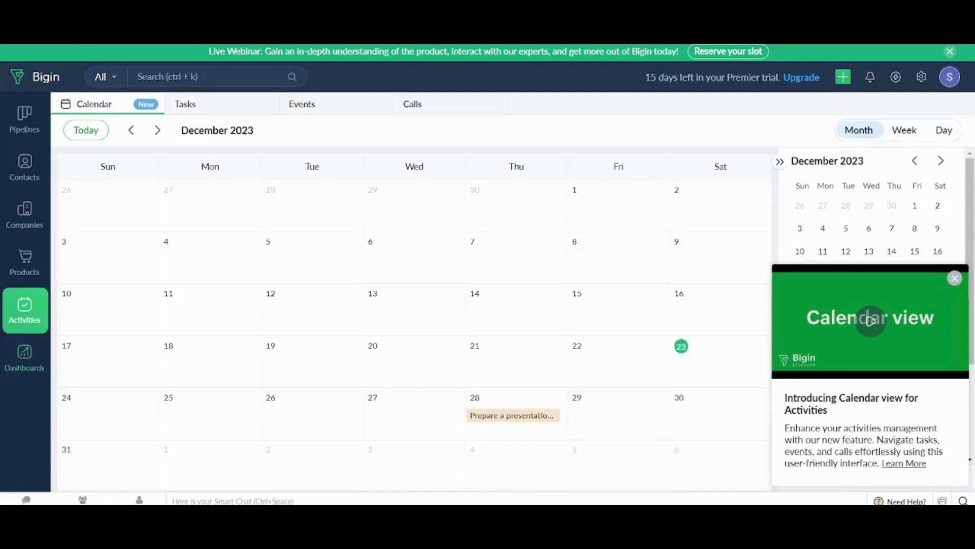
click(24, 363)
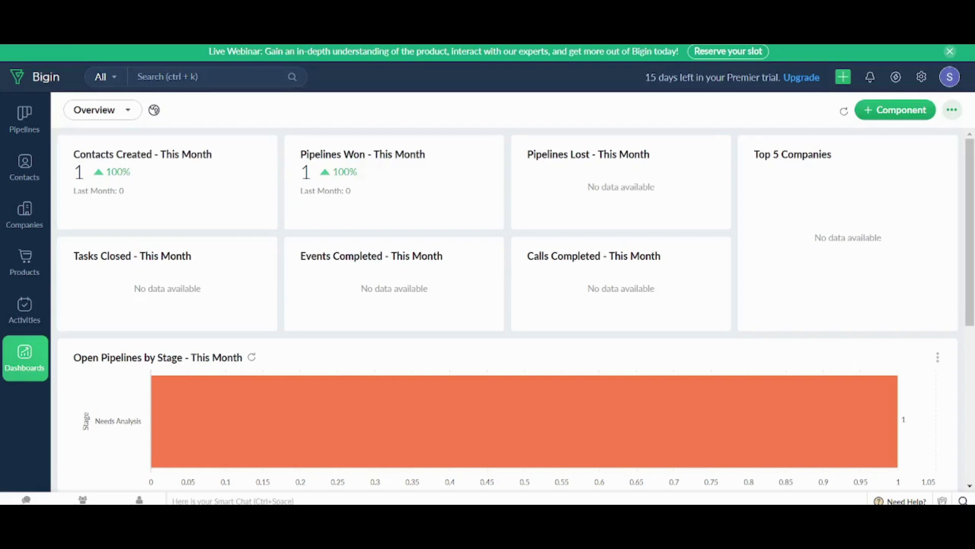
mouse_move(718, 406)
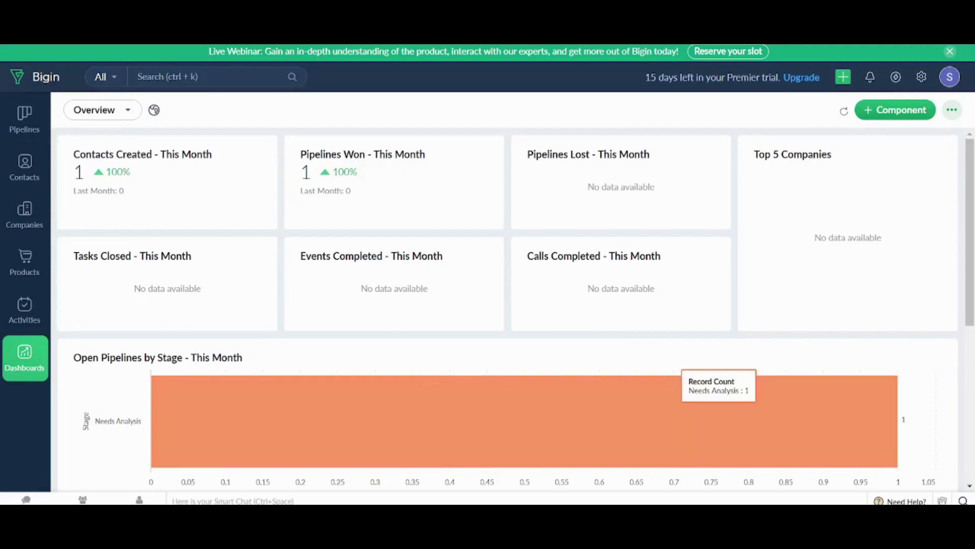